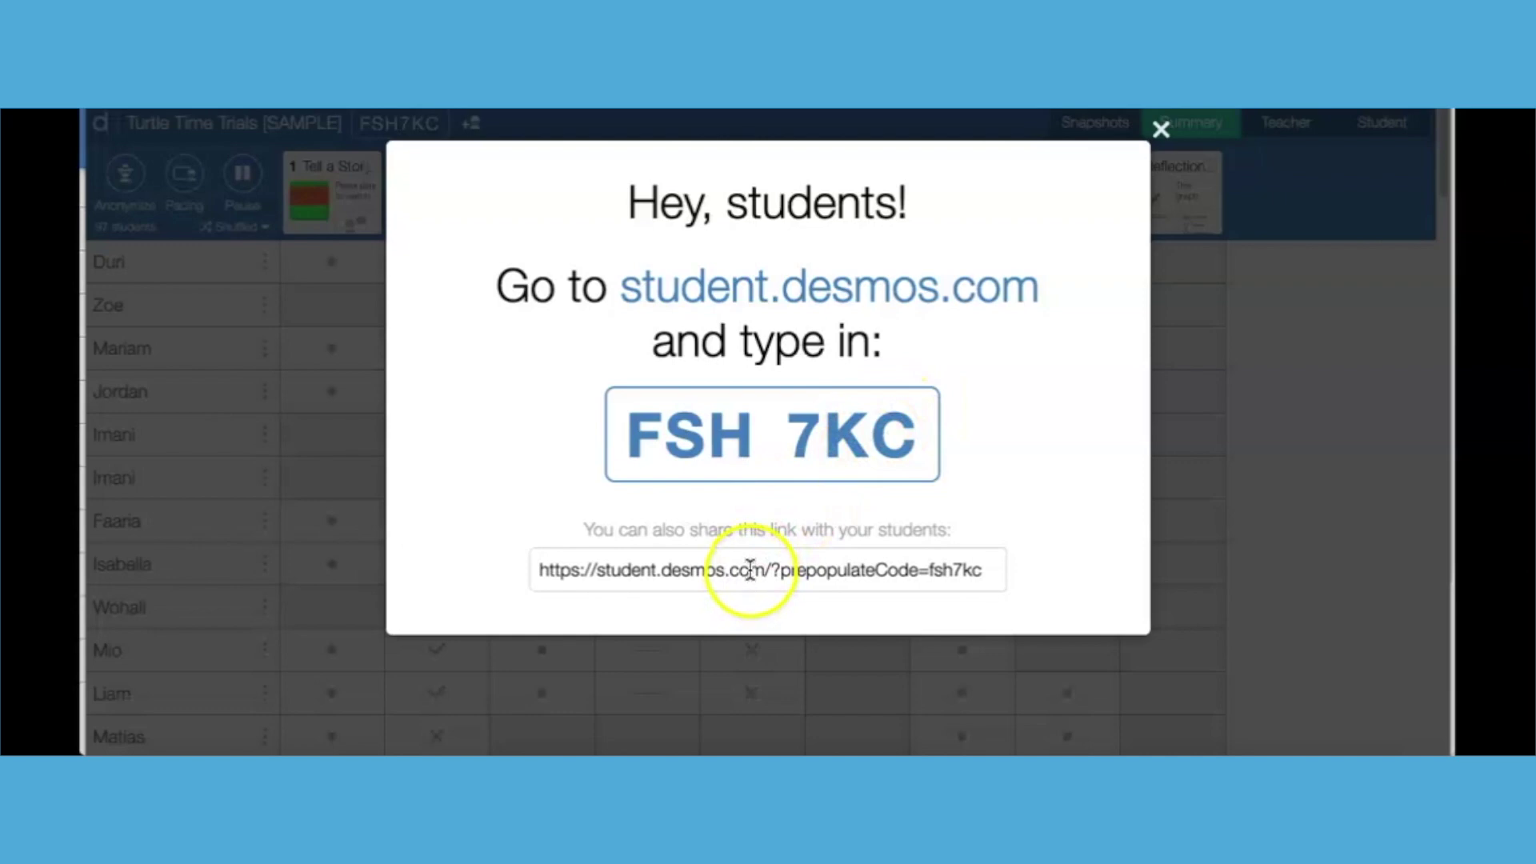
# Select the student join link in the class code dialog, and view the co-teacher sharing options
pyautogui.click(746, 567)
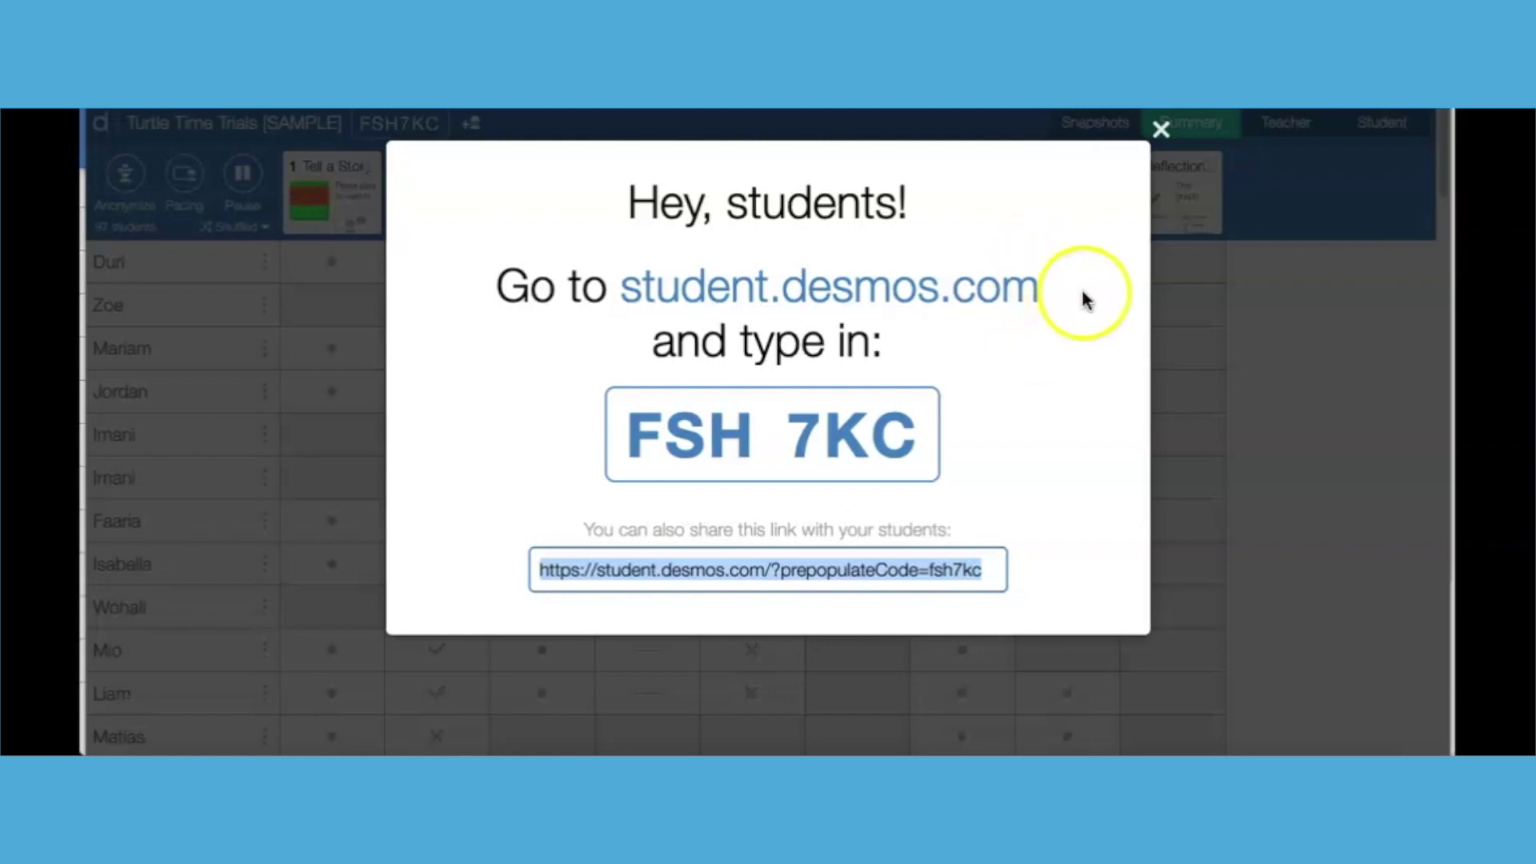
pyautogui.click(1160, 130)
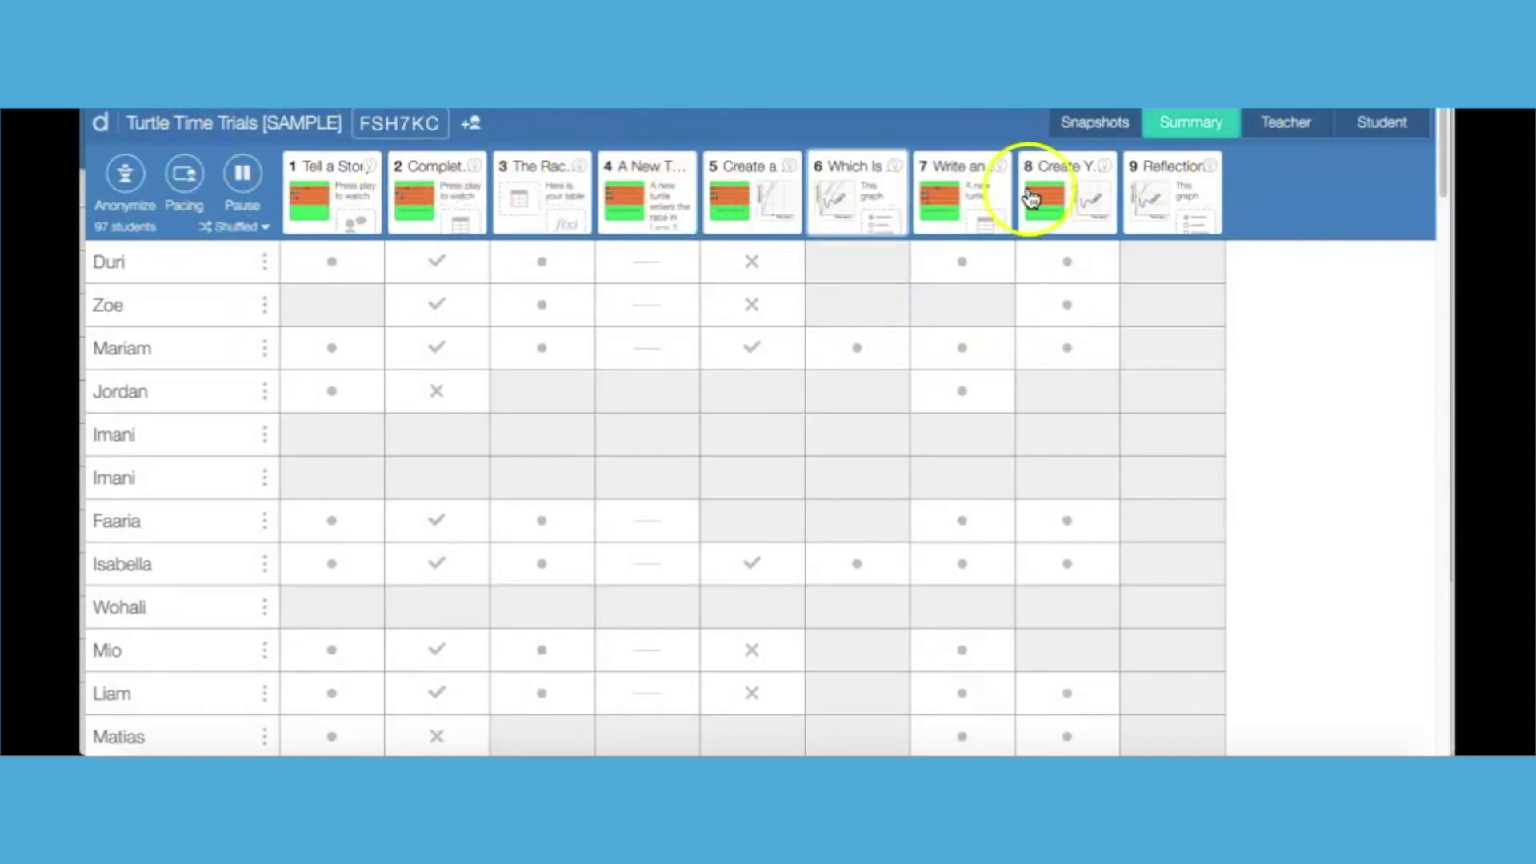
pyautogui.click(400, 126)
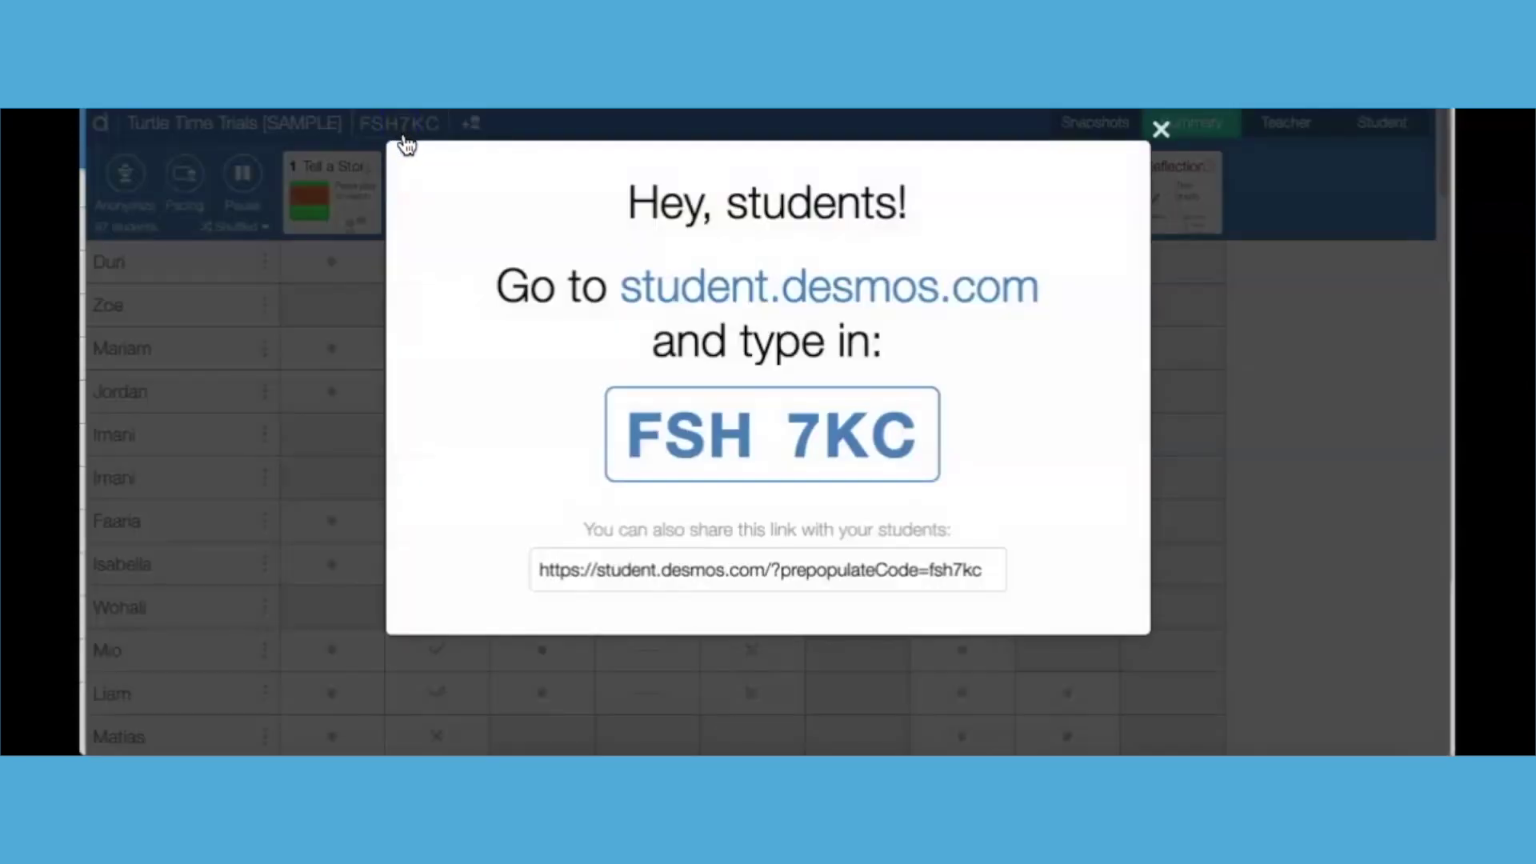
pyautogui.click(1161, 129)
pyautogui.click(474, 125)
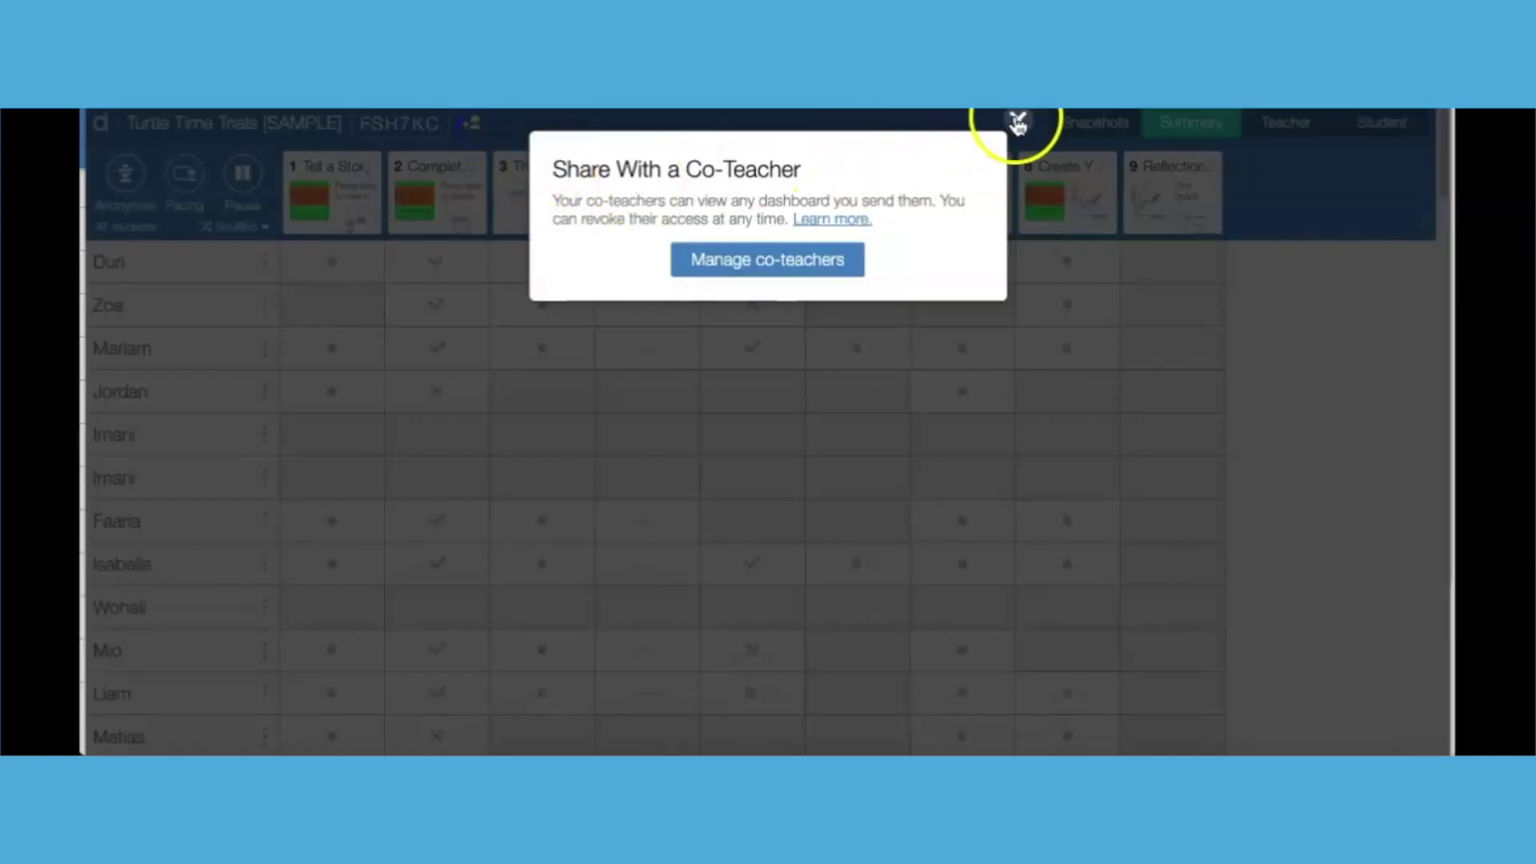
pyautogui.click(1016, 120)
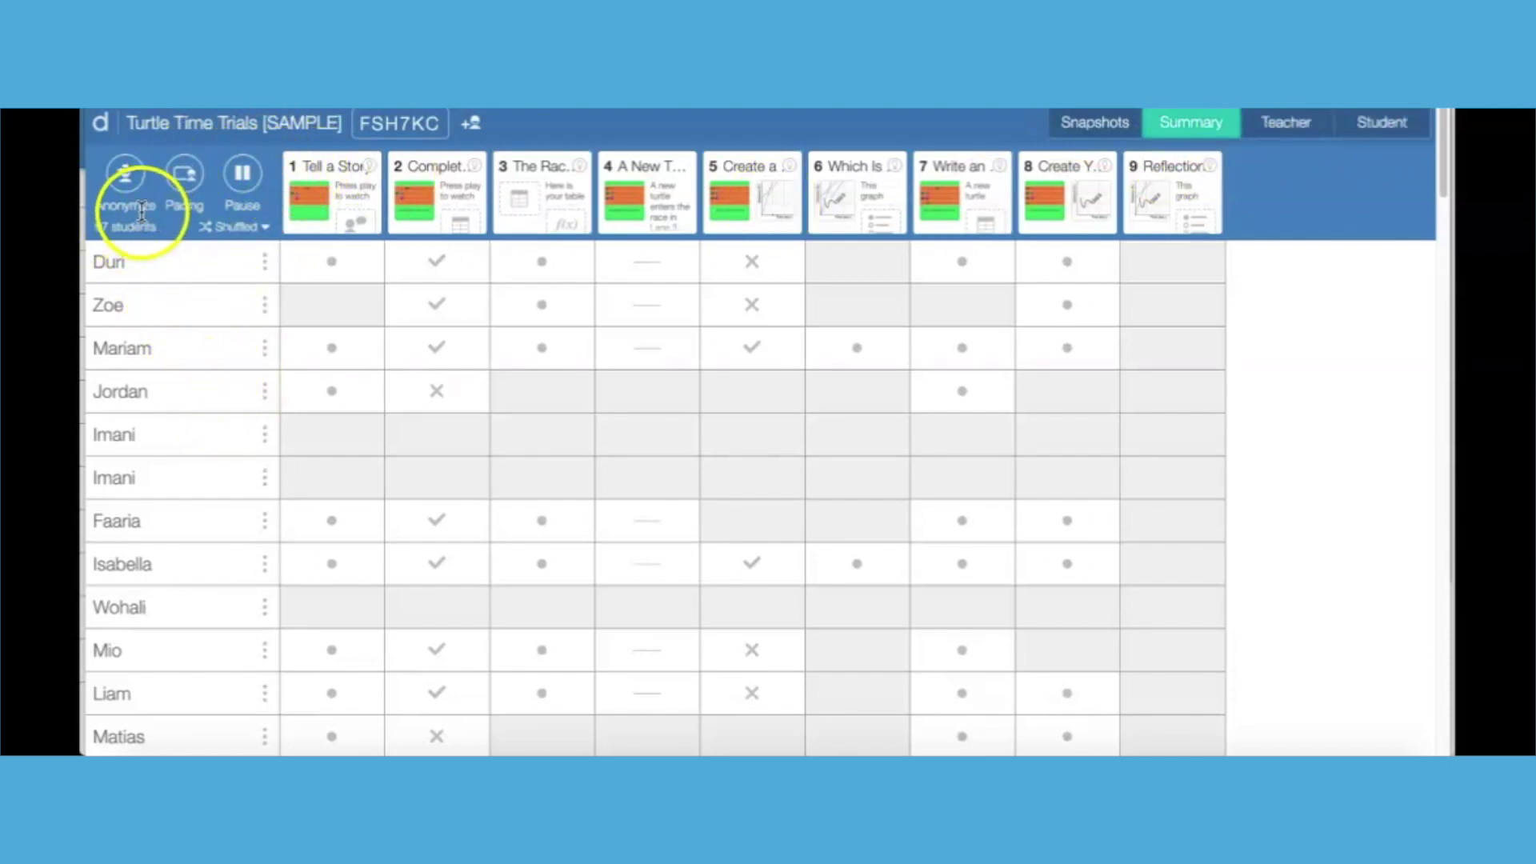
# Anonymize the student names on the dashboard, toggling the real names back briefly for comparison
pyautogui.click(125, 173)
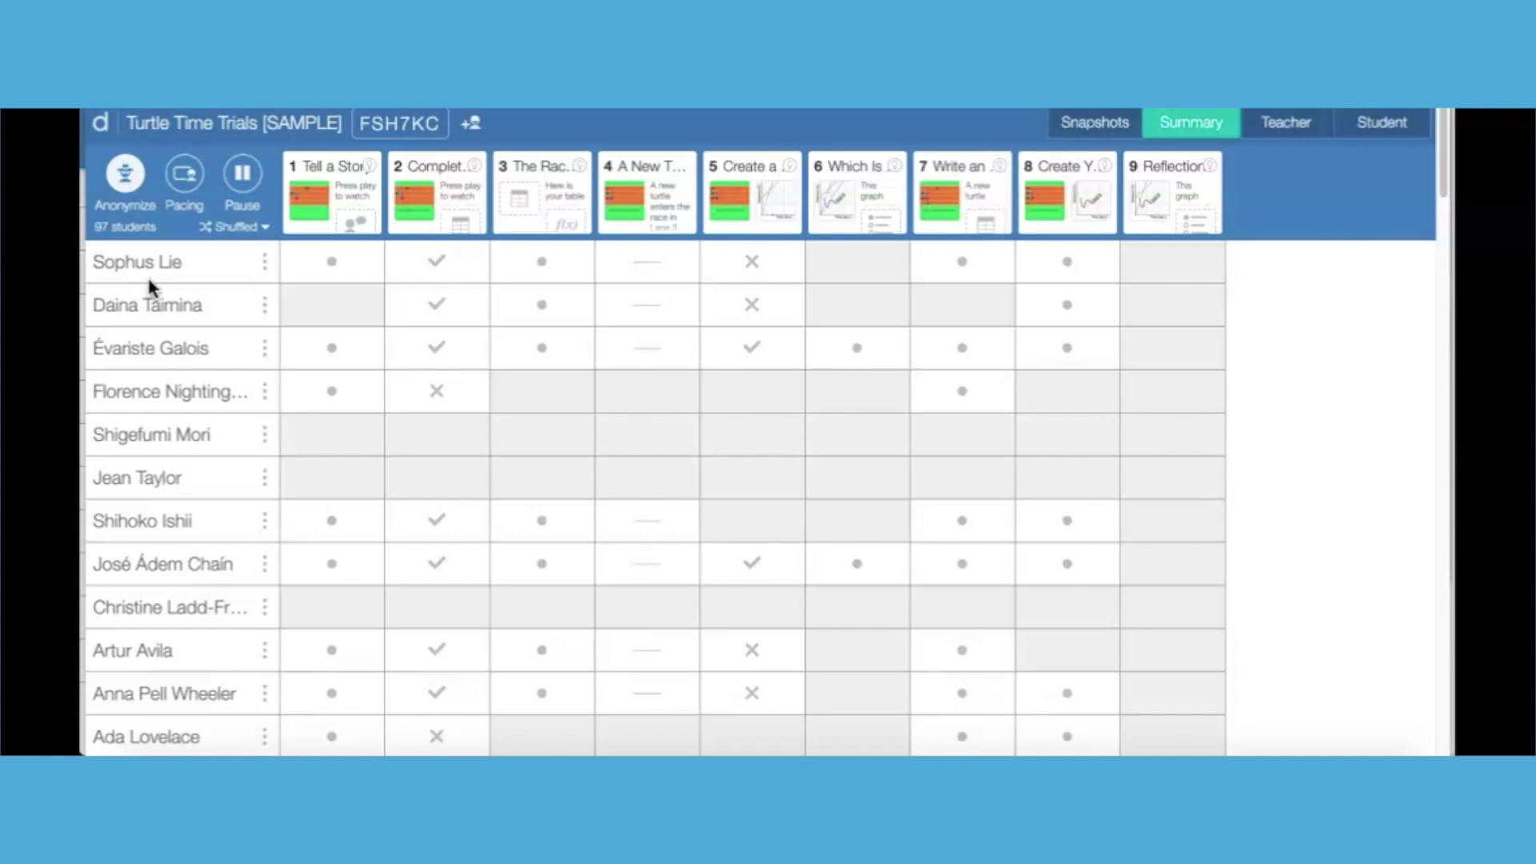
pyautogui.click(125, 188)
pyautogui.click(126, 189)
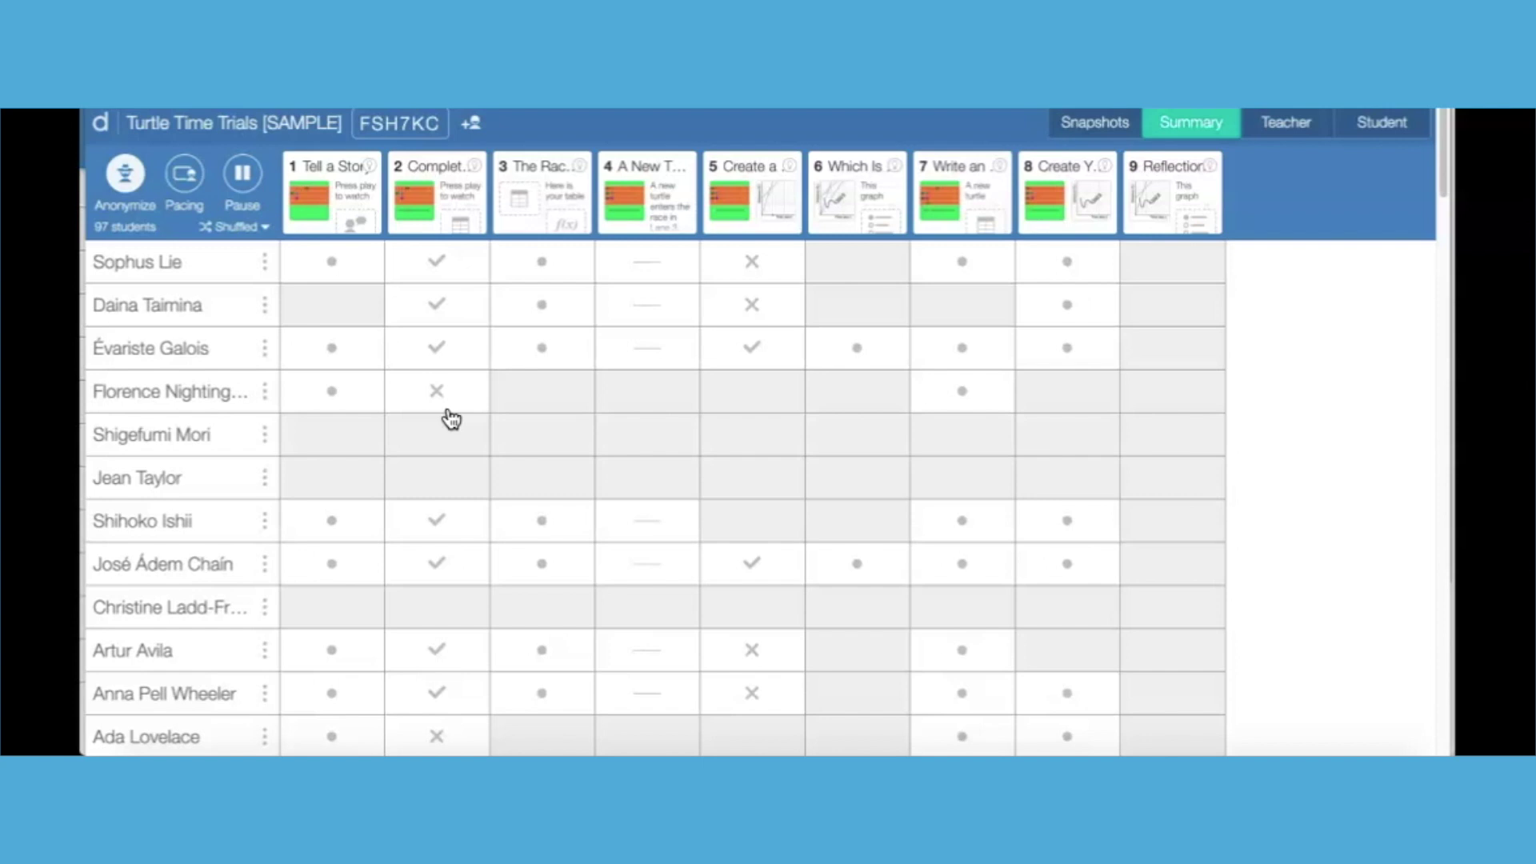
# Restrict class pacing to screen 2, and shift the restriction back to screen 1 and forward to screen 3
pyautogui.click(187, 178)
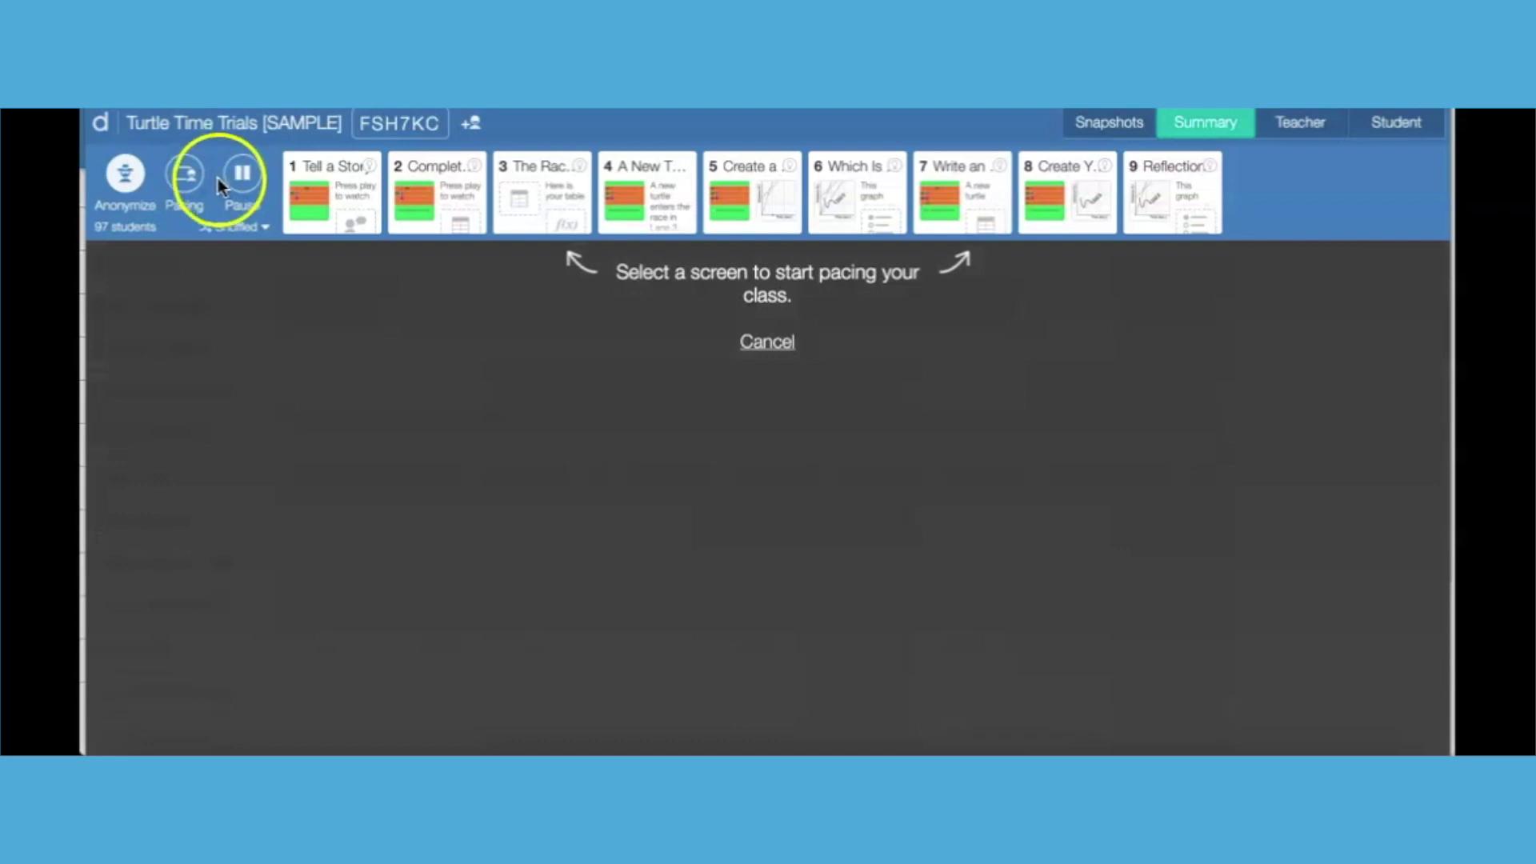
pyautogui.click(446, 200)
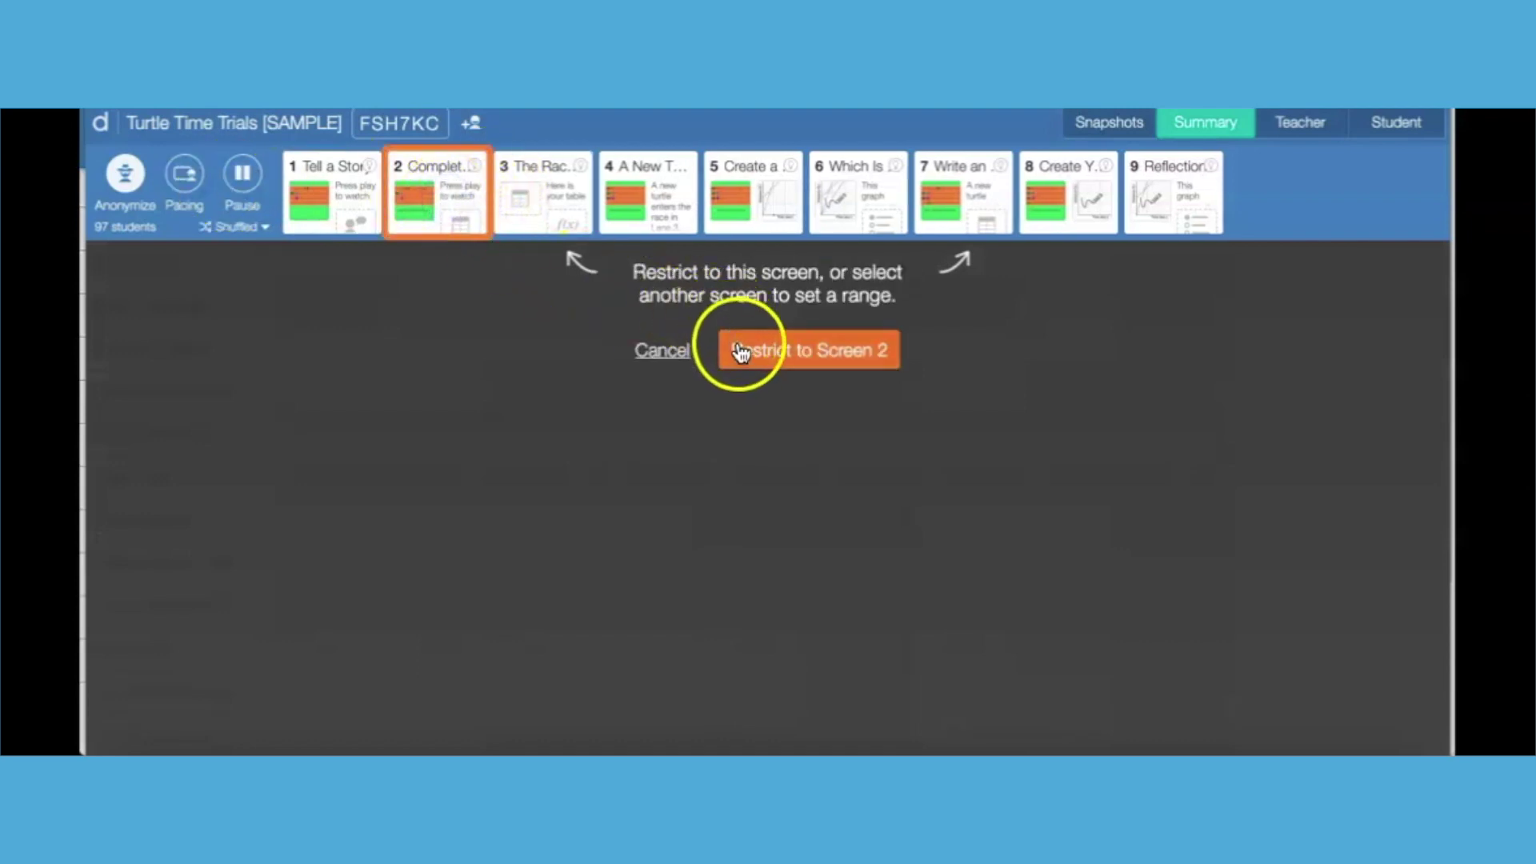
pyautogui.click(748, 355)
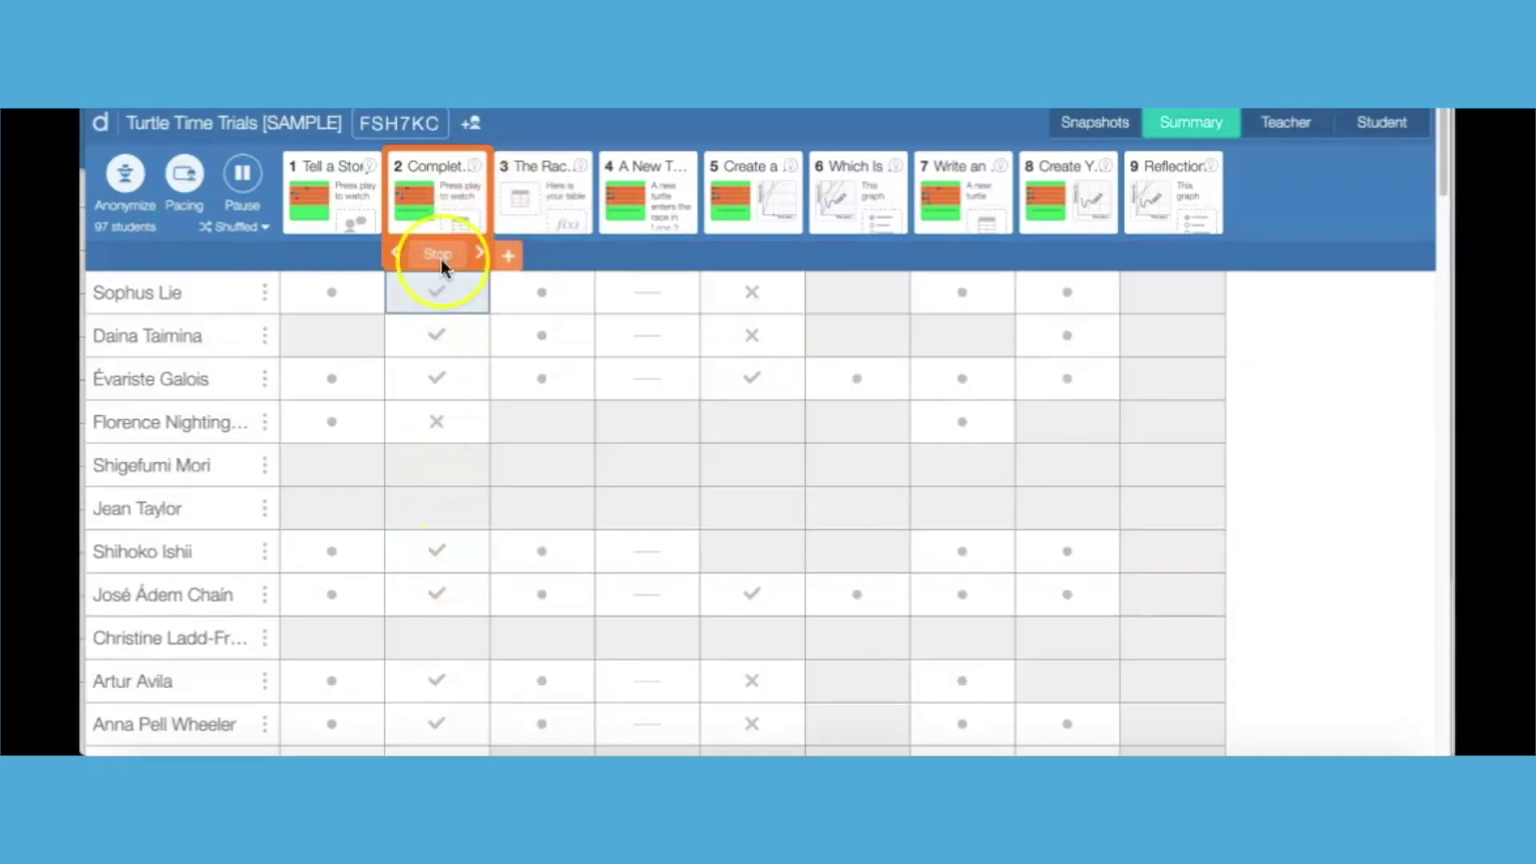
pyautogui.click(394, 255)
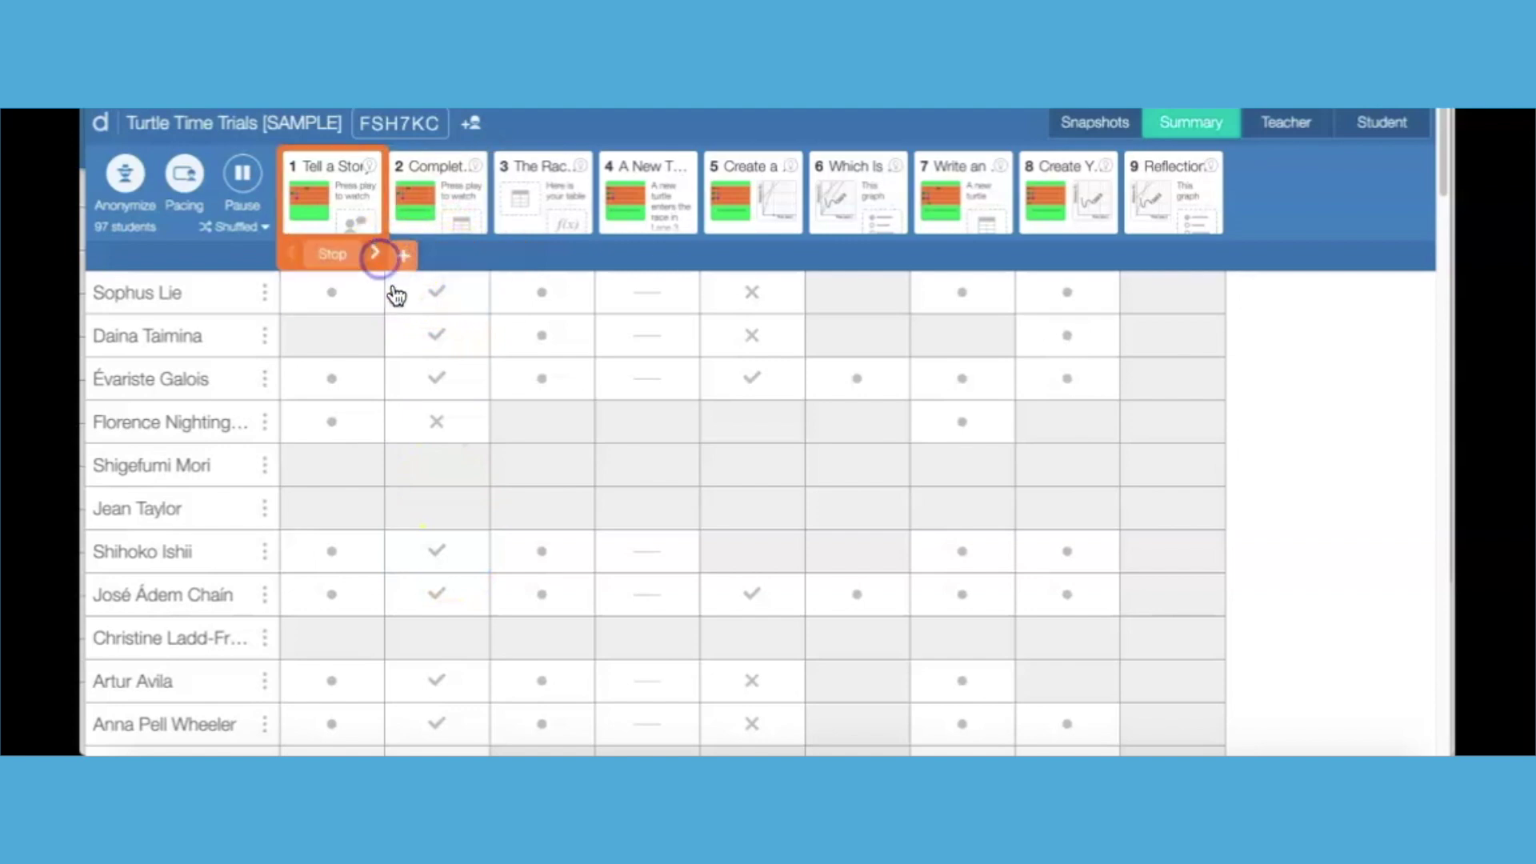
pyautogui.click(374, 253)
pyautogui.click(480, 253)
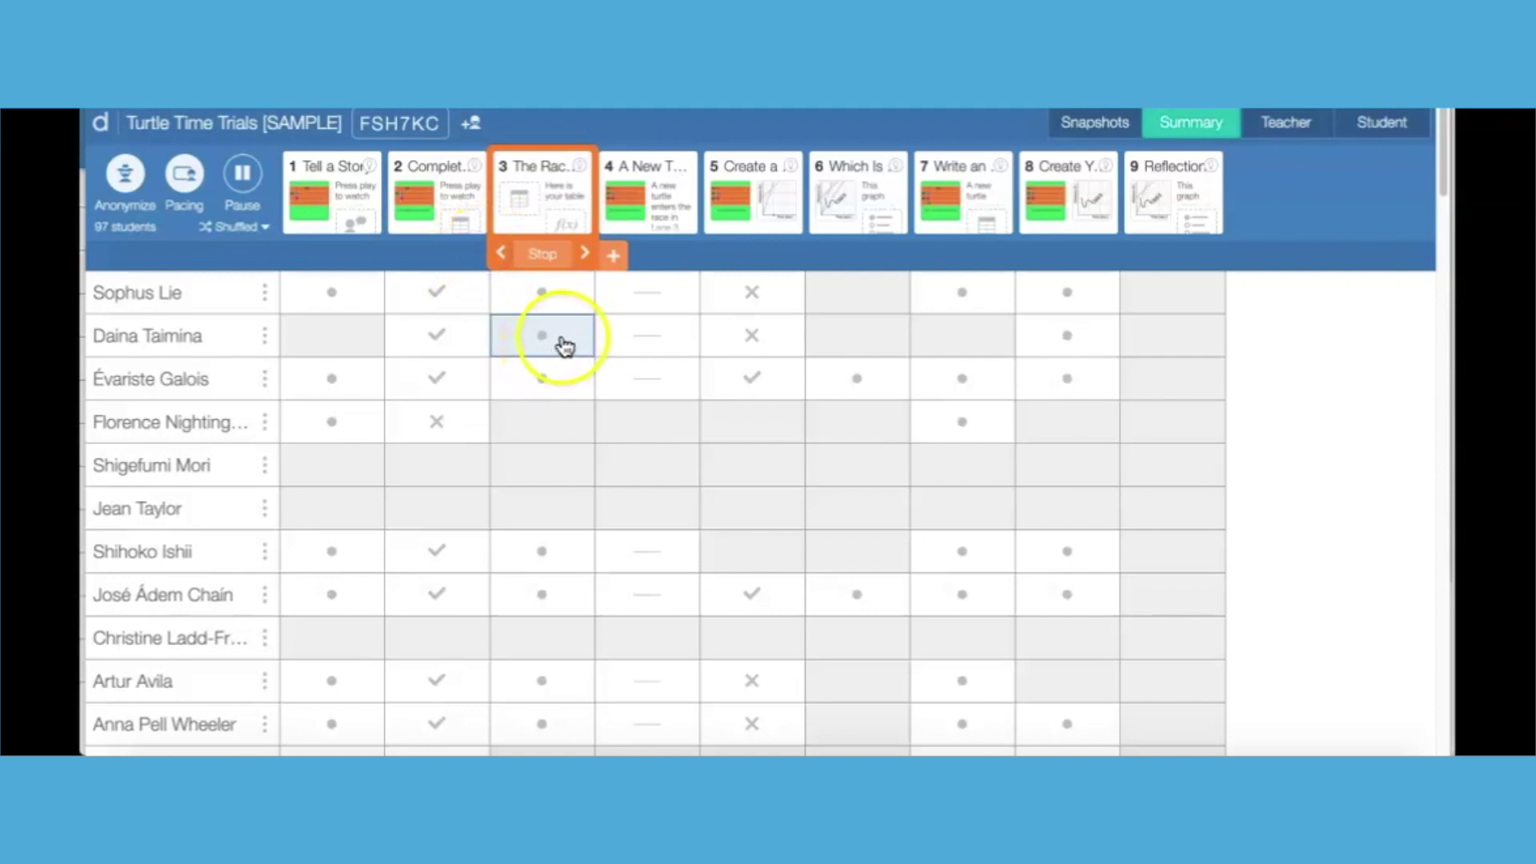
# Extend the paced range from screen 3 through screen 5, and stop pacing
pyautogui.click(614, 254)
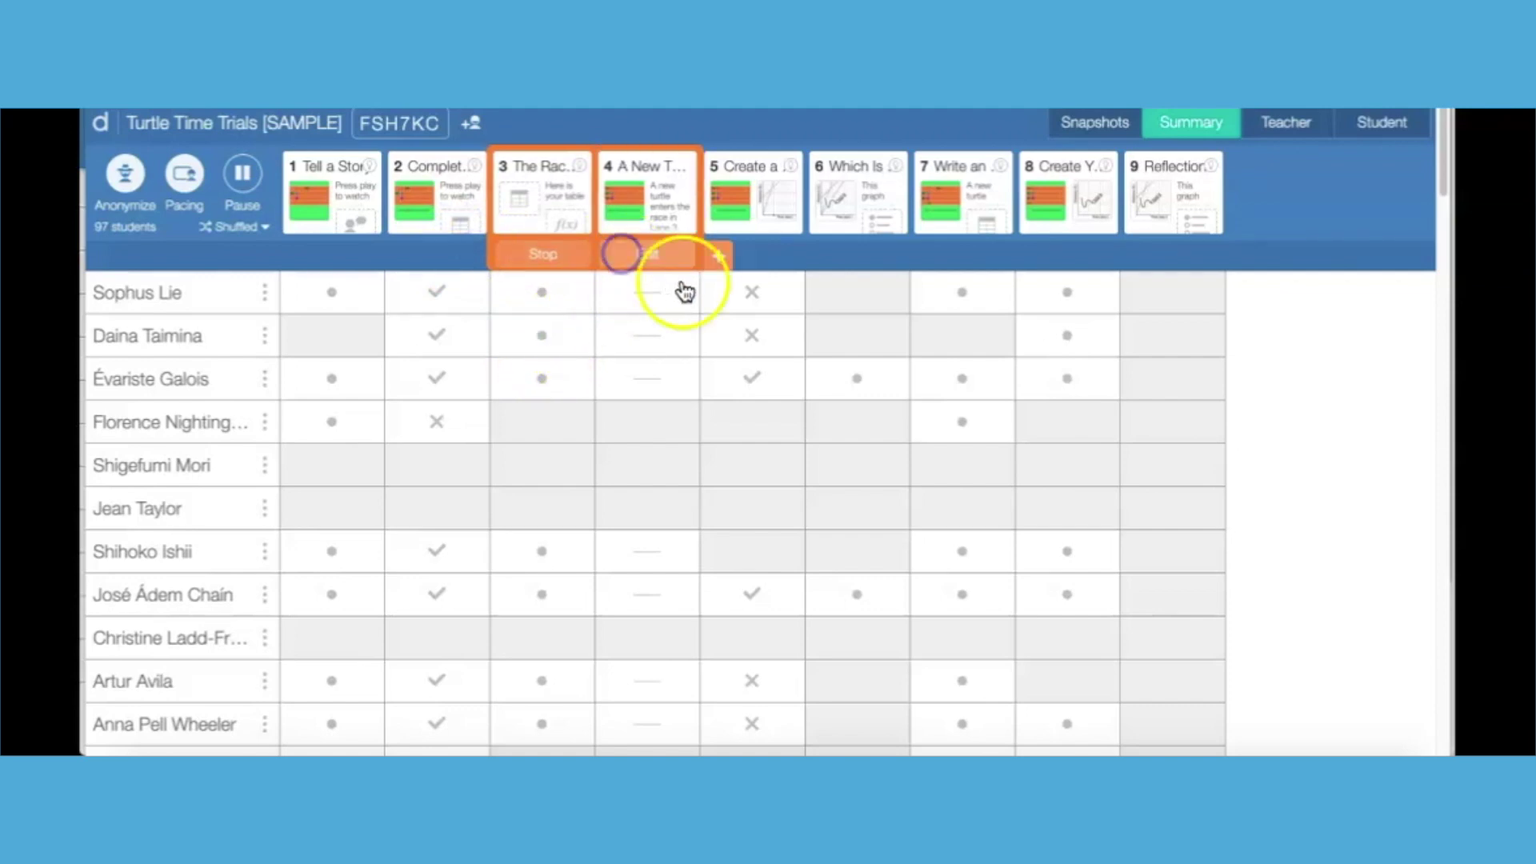
pyautogui.click(720, 256)
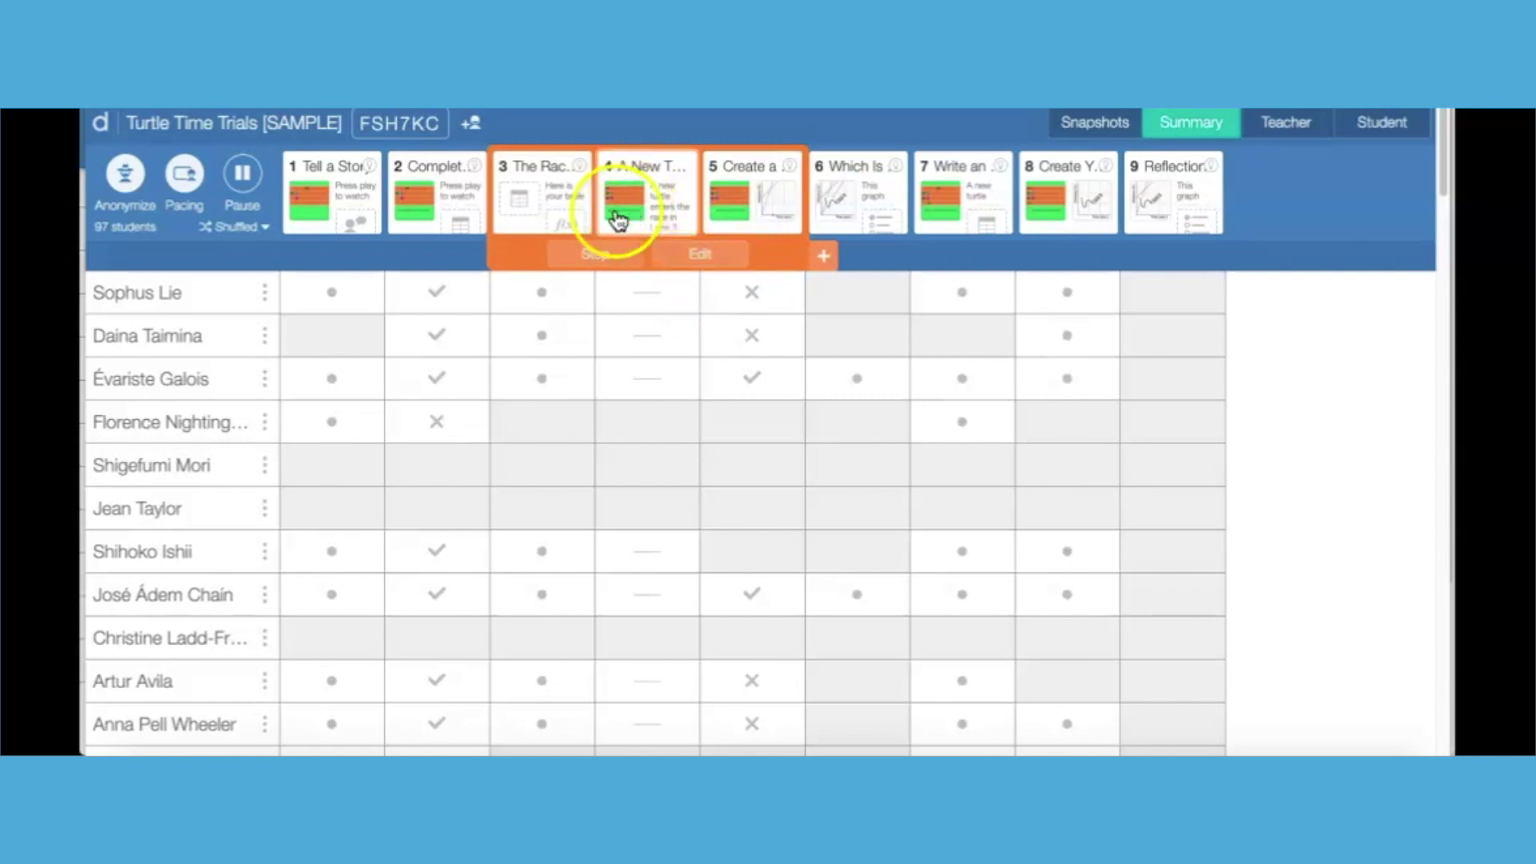
pyautogui.click(602, 253)
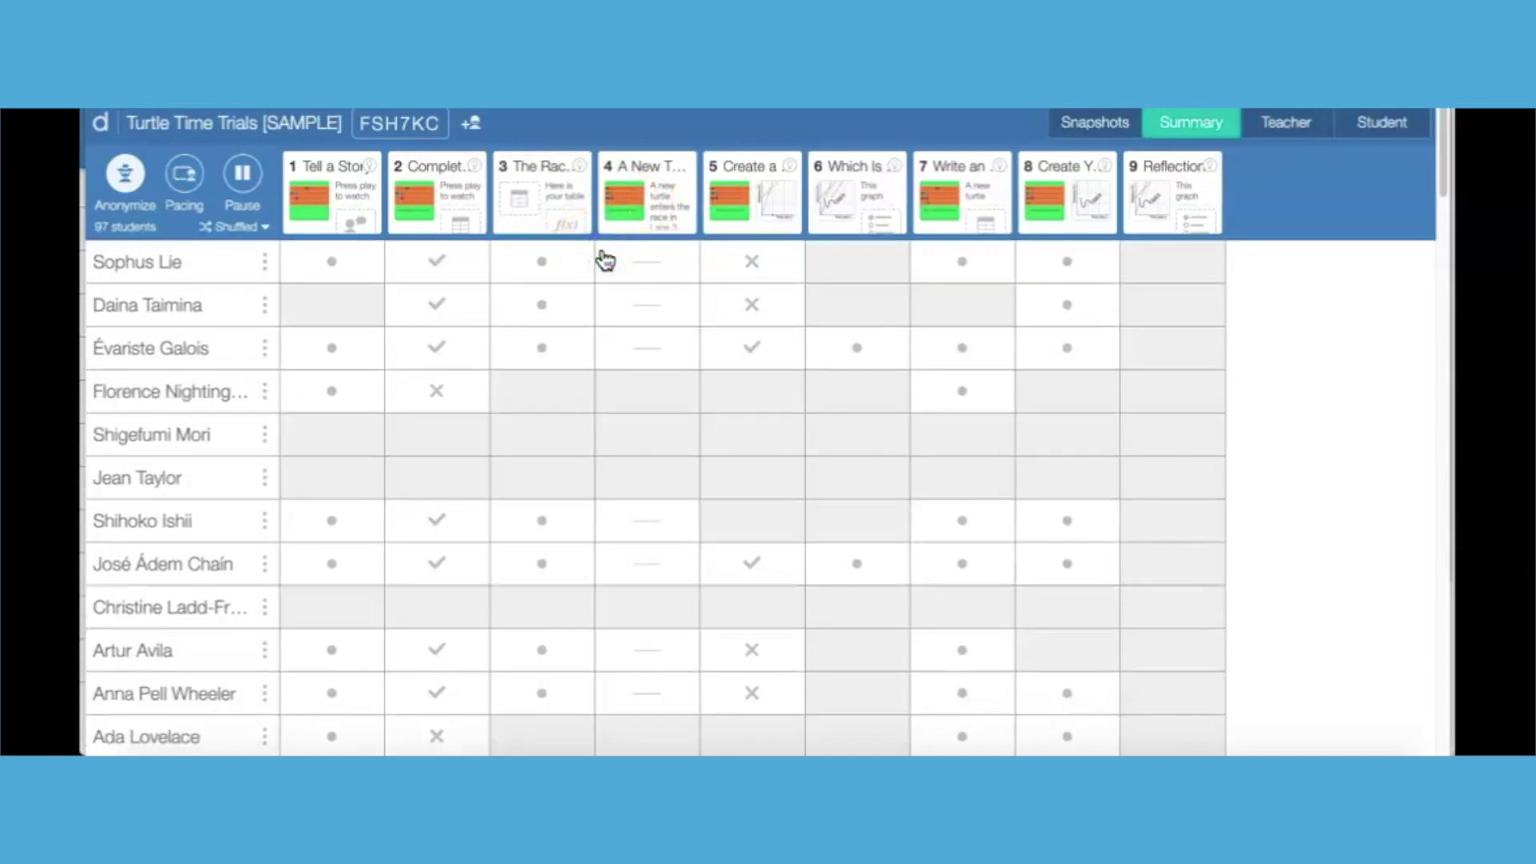
pyautogui.click(655, 448)
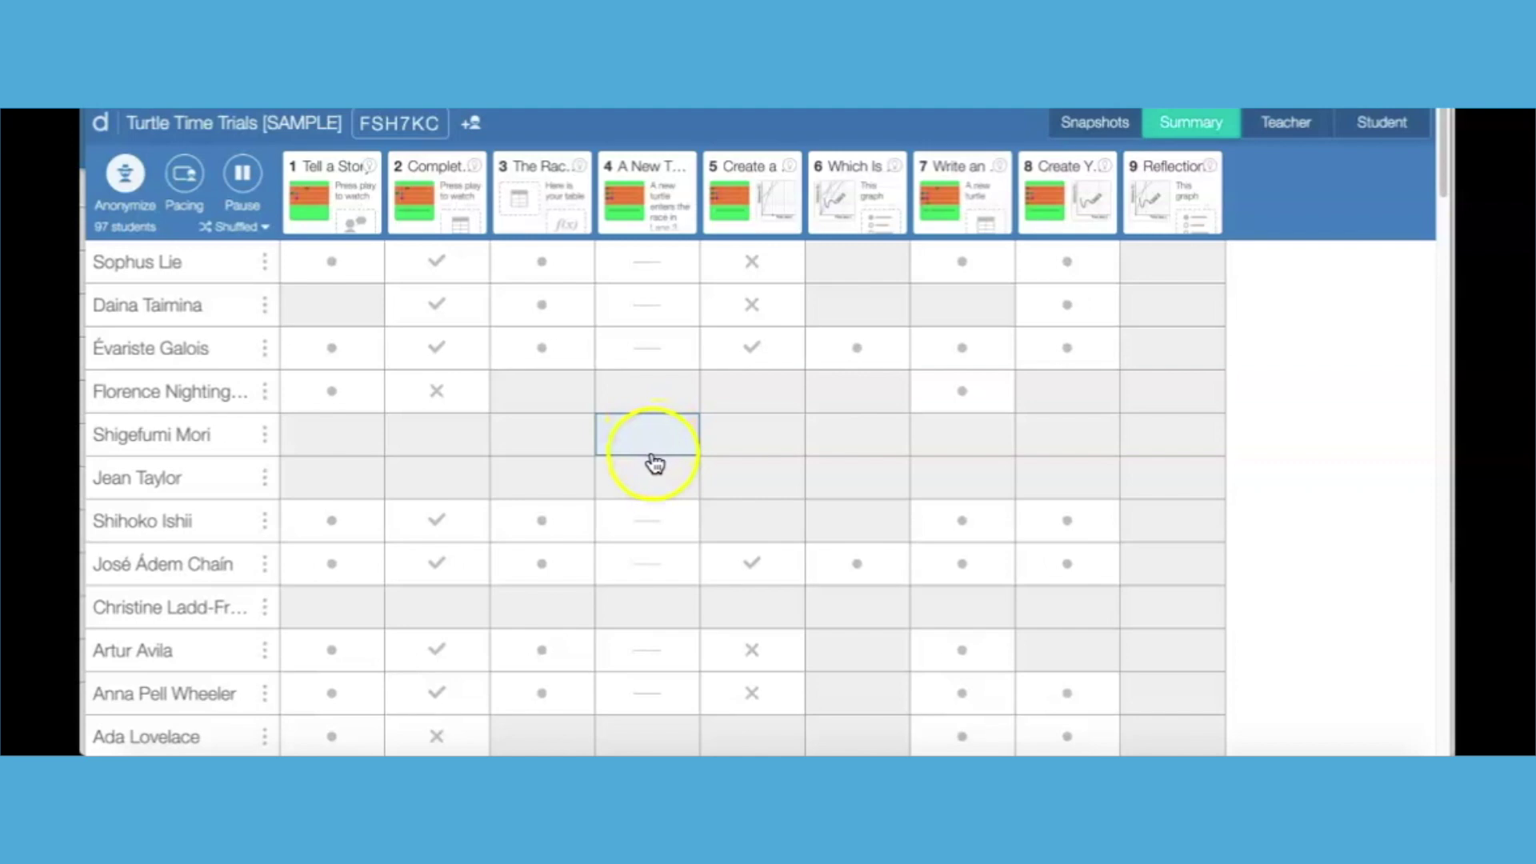
# Restrict class pacing to screens 4 – 7, and stop the pacing again
pyautogui.click(184, 178)
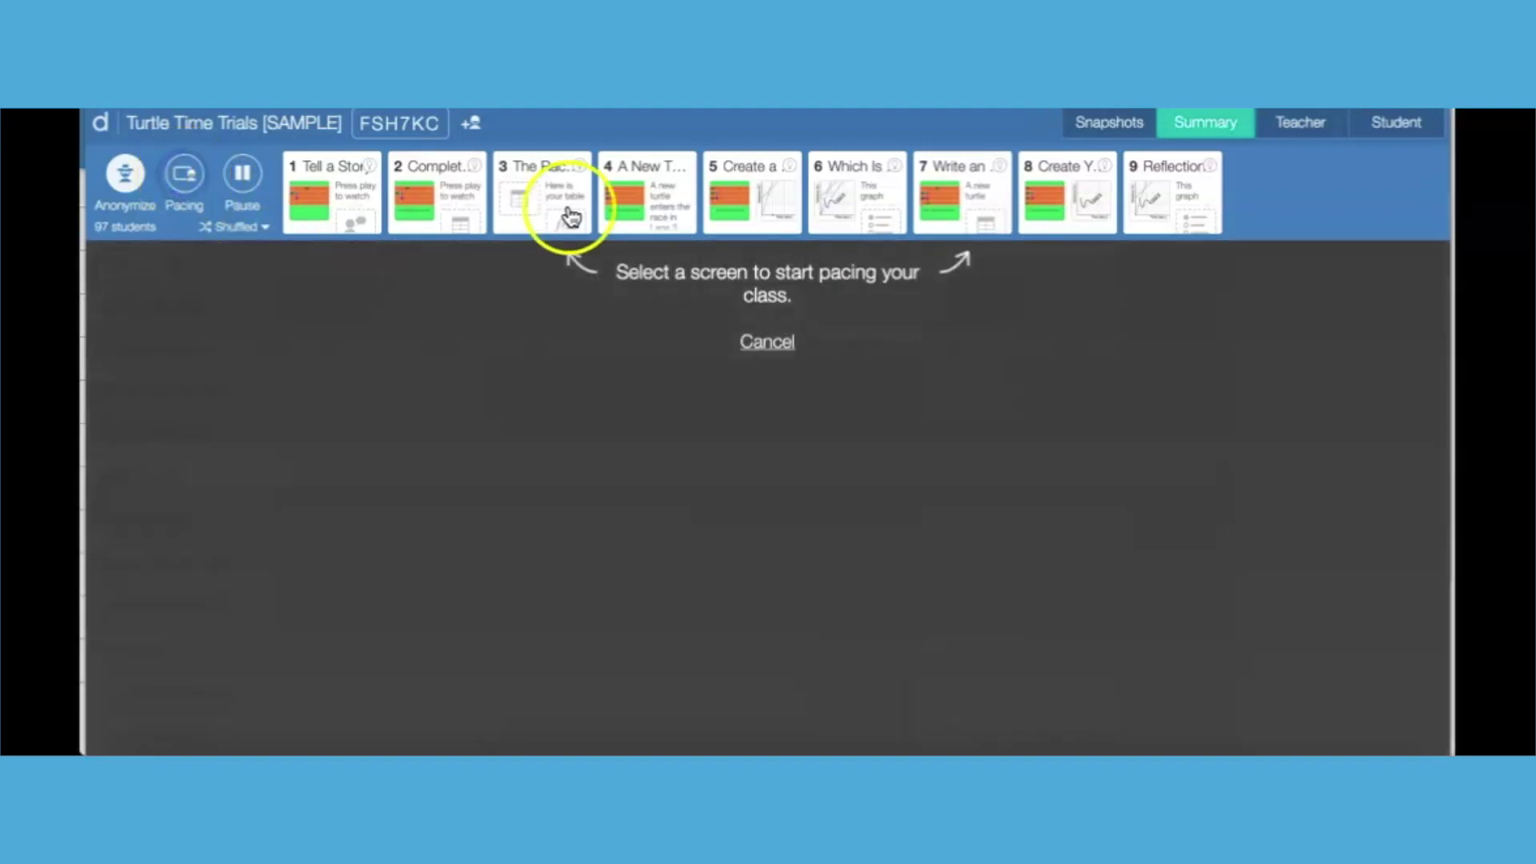
pyautogui.click(660, 211)
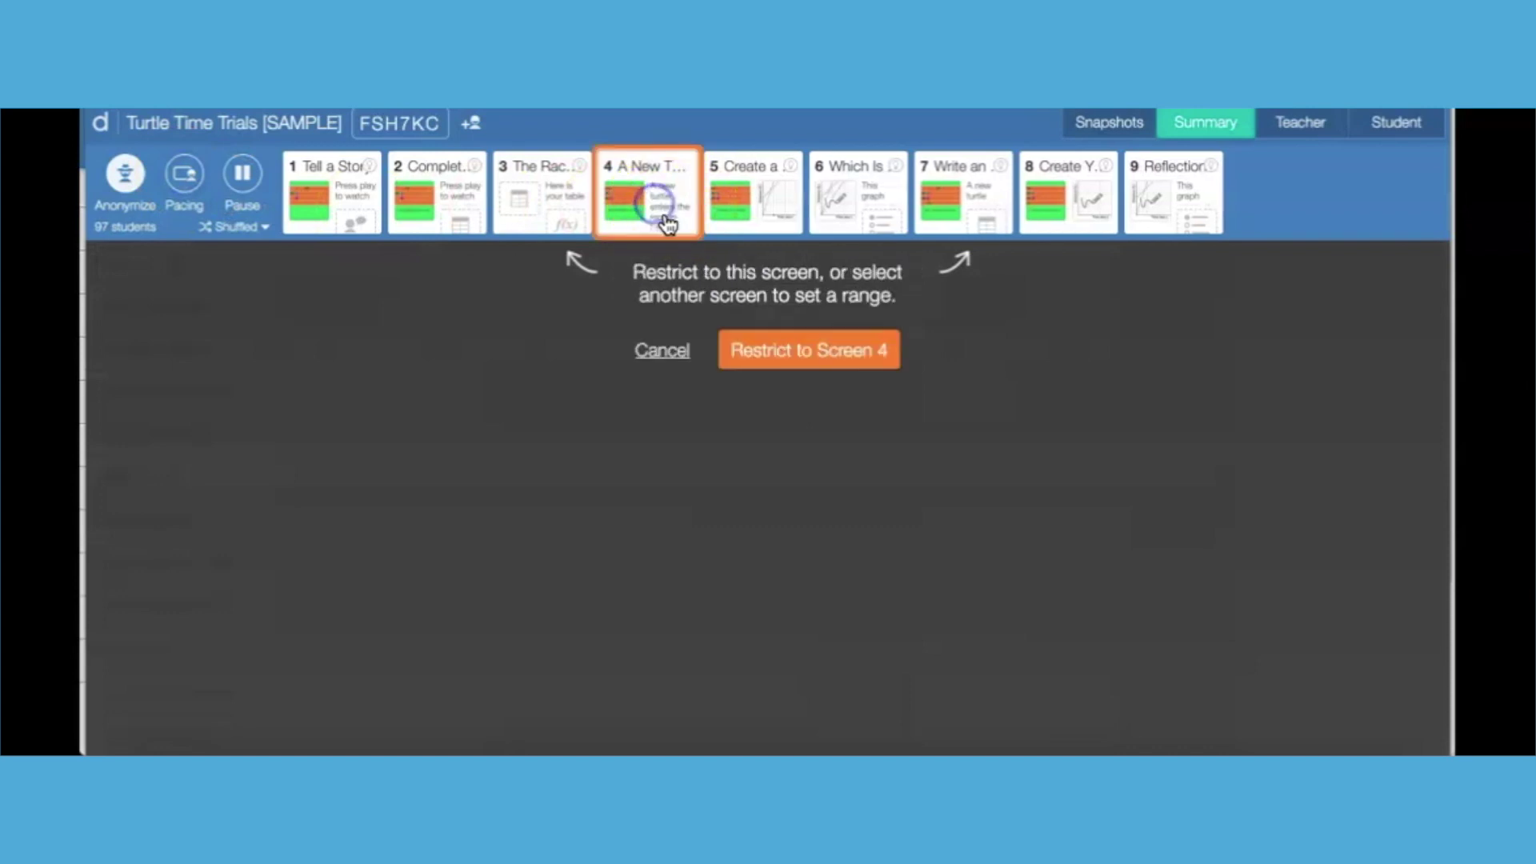
pyautogui.click(947, 195)
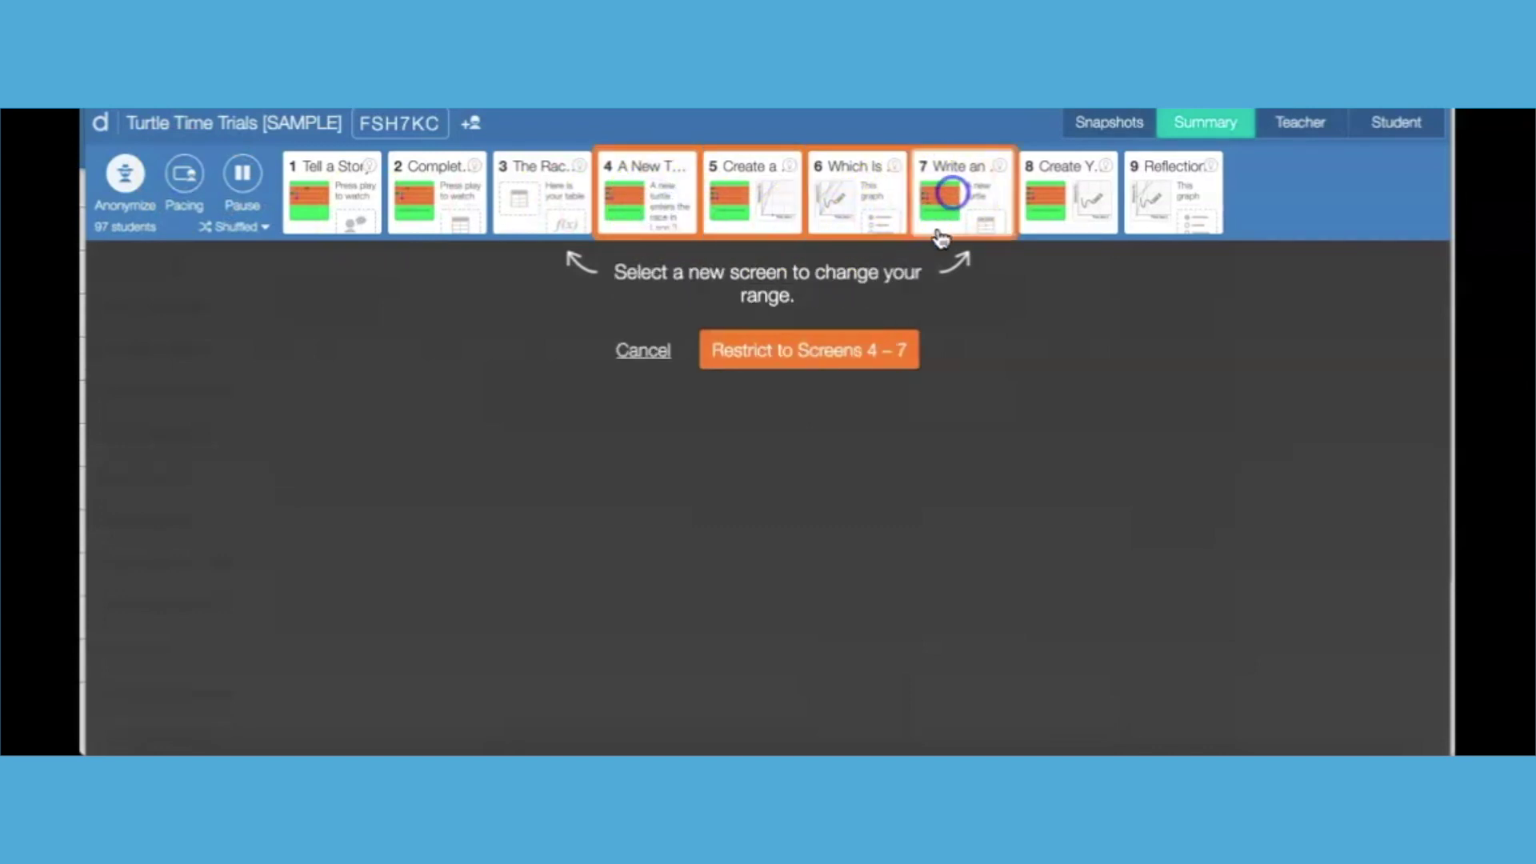
pyautogui.click(785, 355)
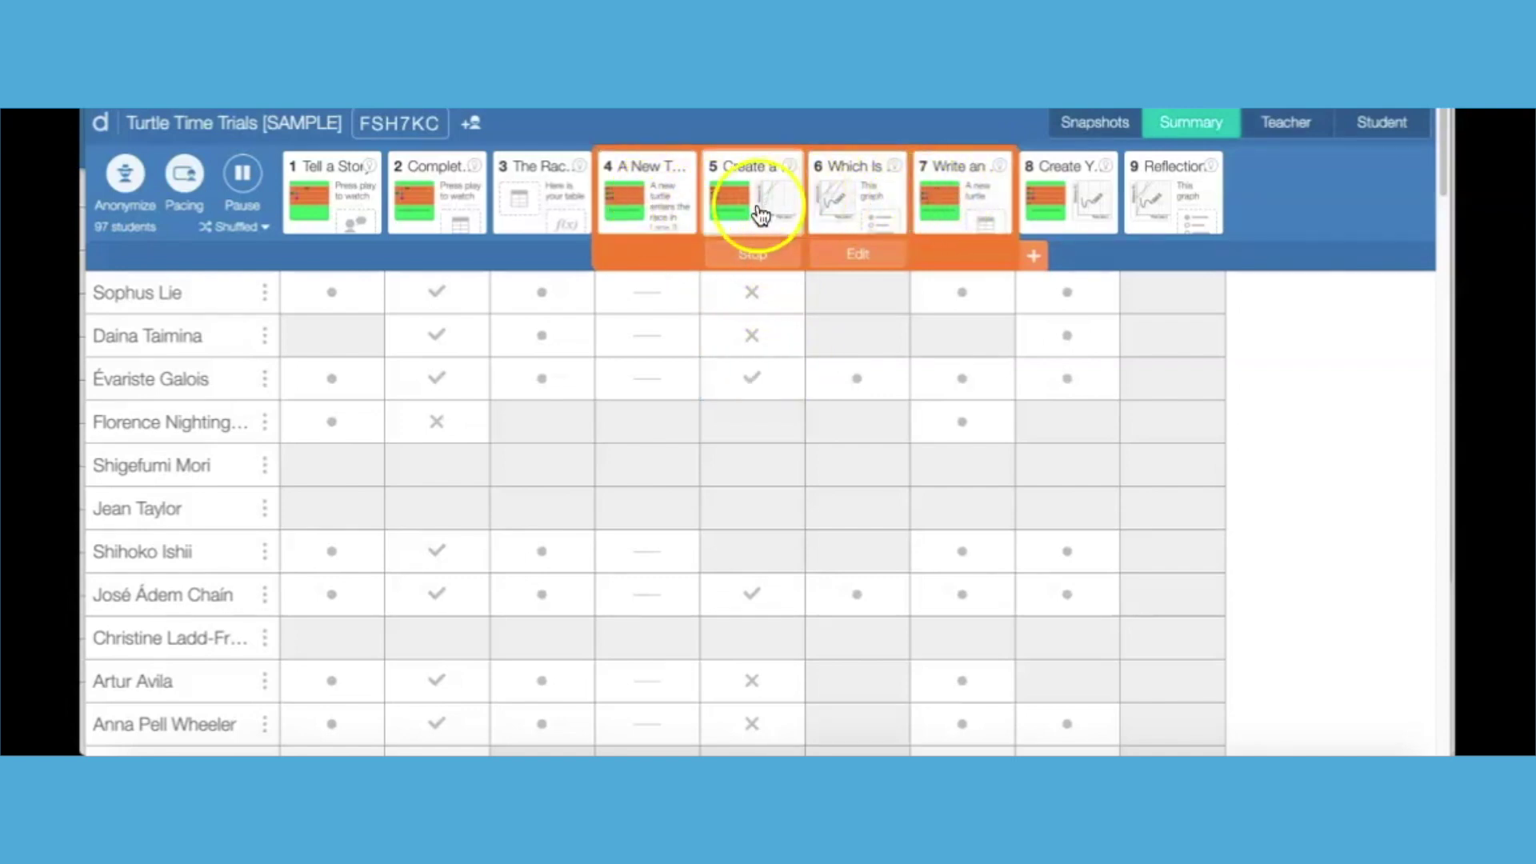
pyautogui.click(740, 256)
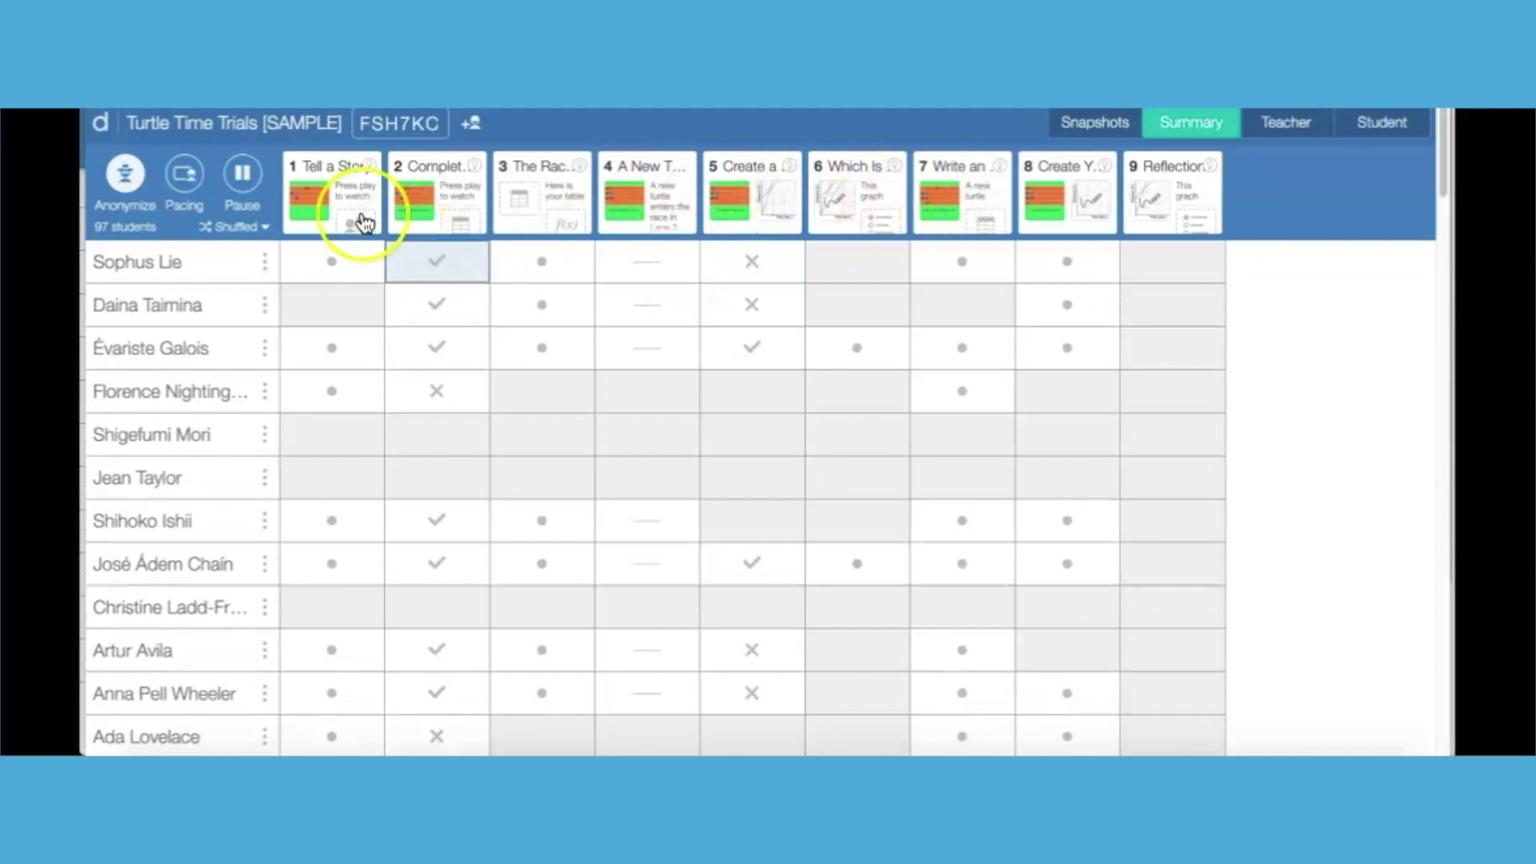
# Pause the activity for the whole class and resume it
pyautogui.click(242, 187)
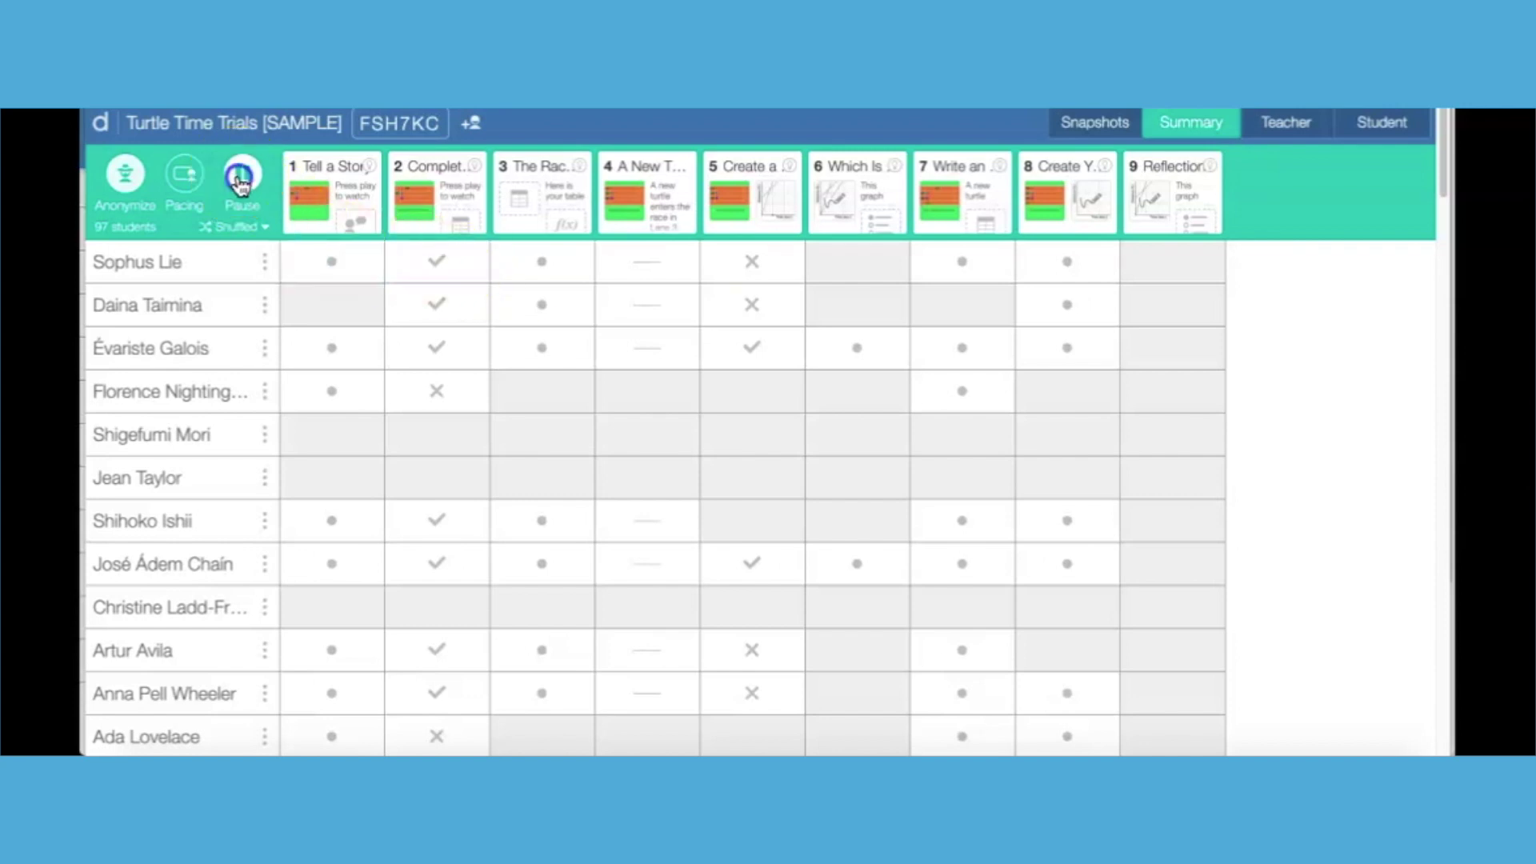
pyautogui.click(242, 178)
pyautogui.click(248, 198)
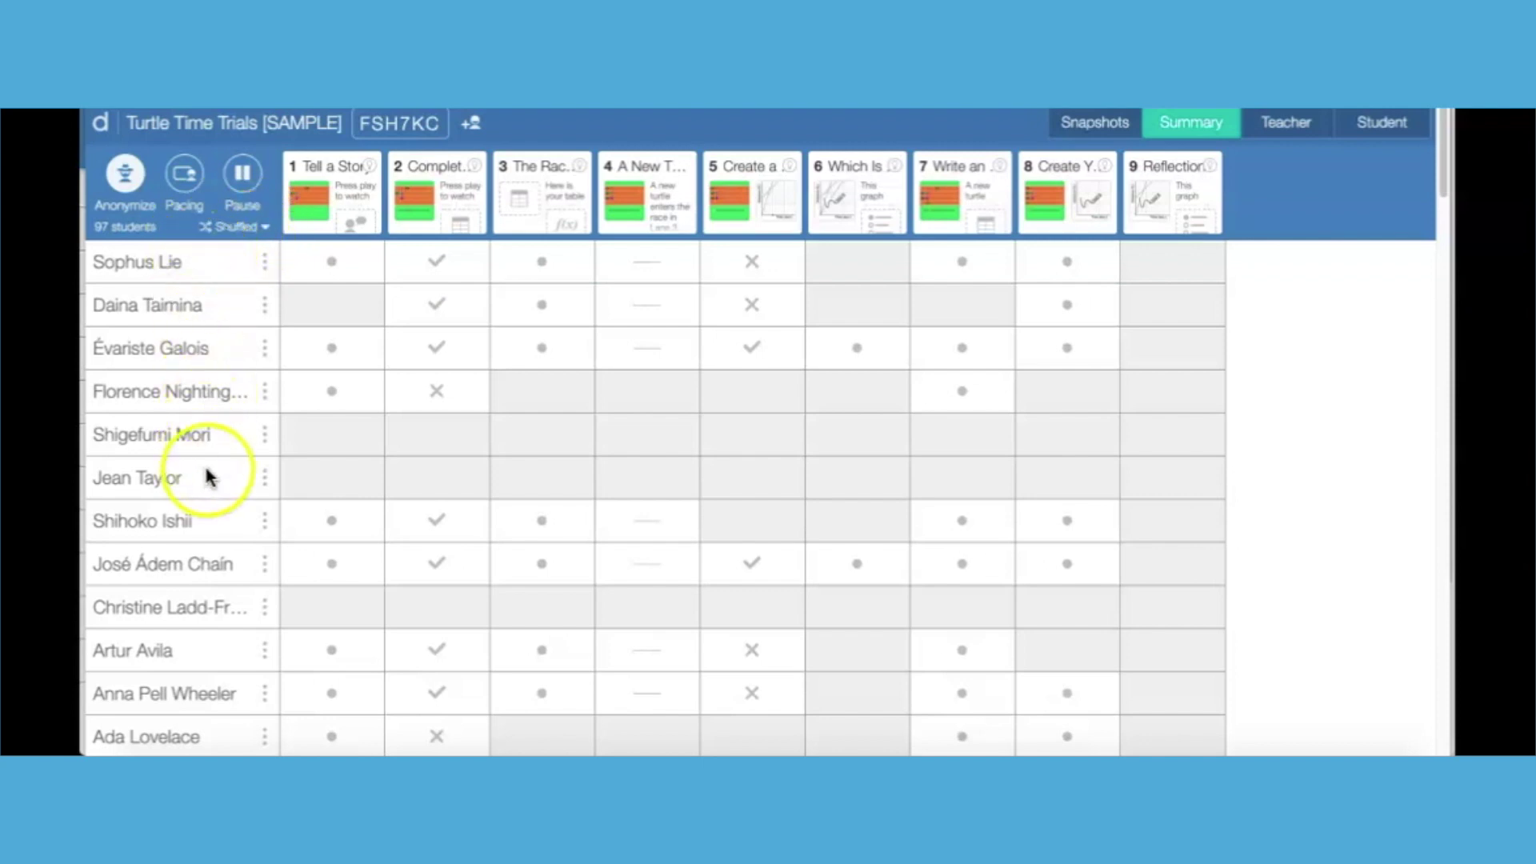
# Sort the student list by time, and re-sort it by name
pyautogui.click(242, 233)
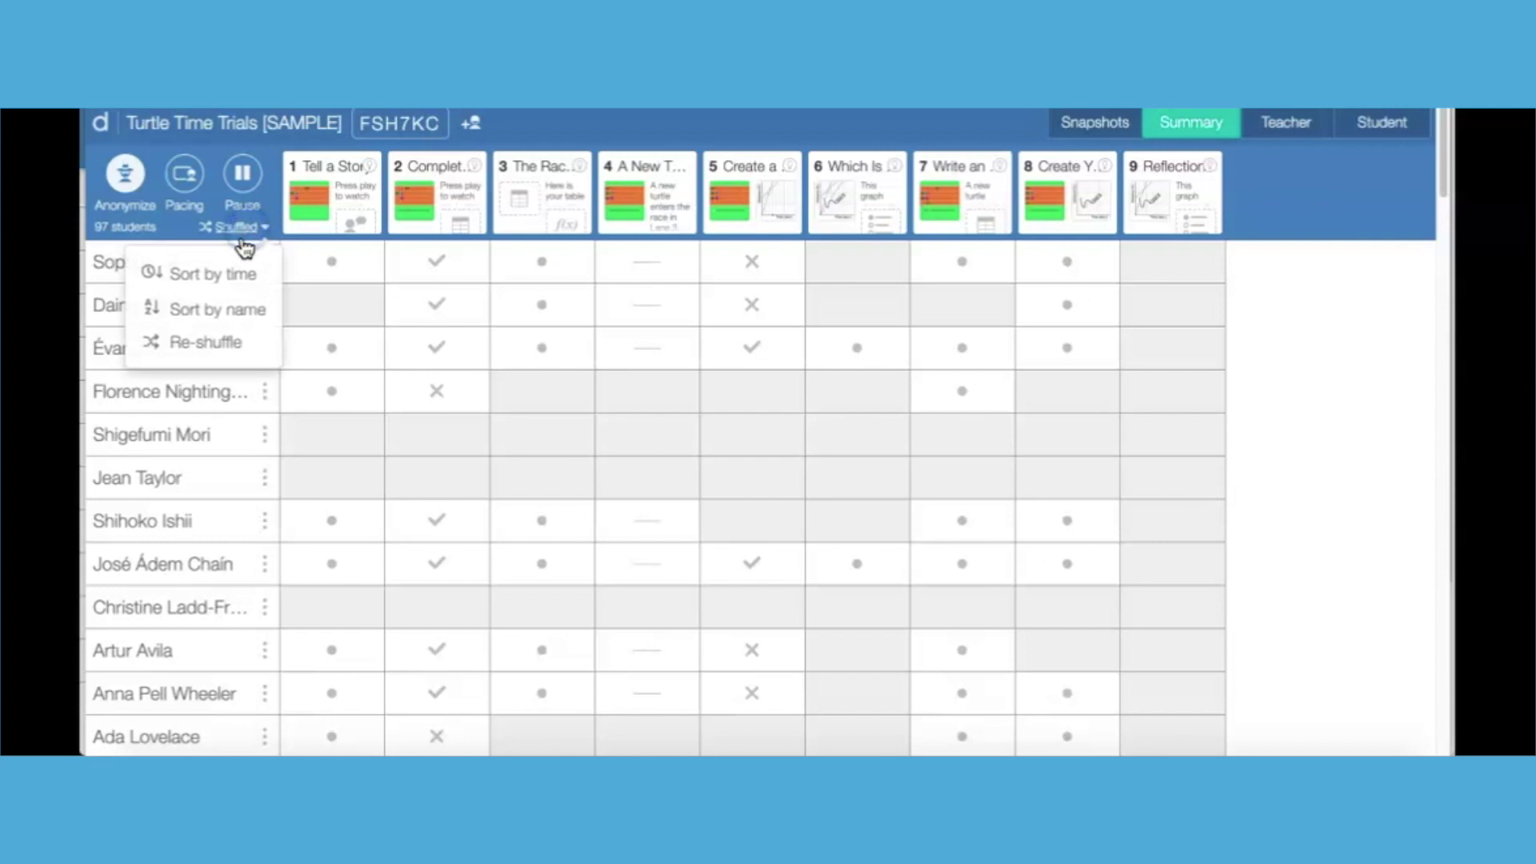
pyautogui.click(216, 276)
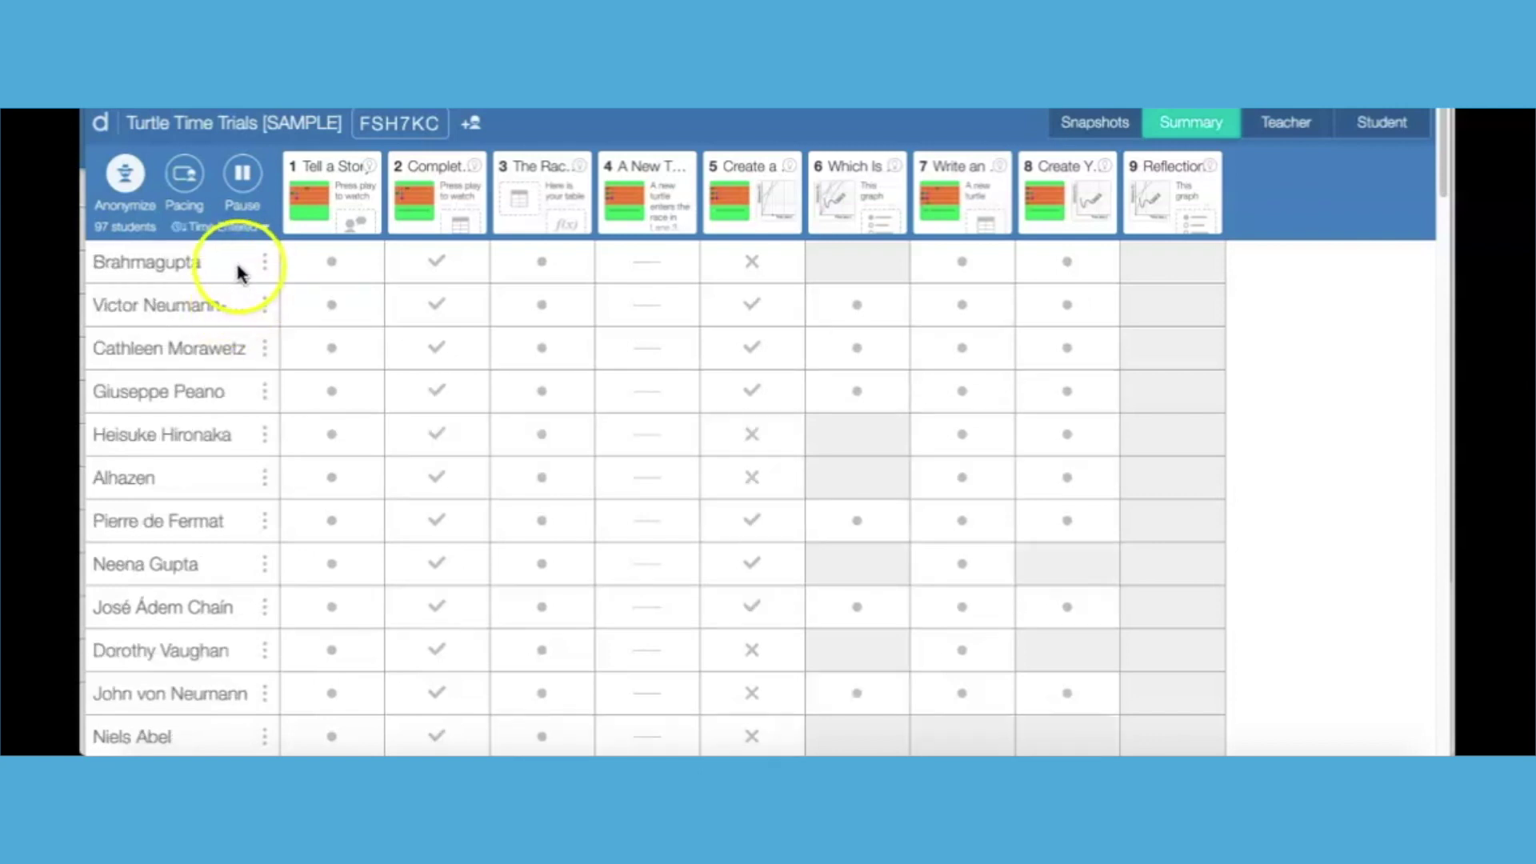
pyautogui.click(240, 231)
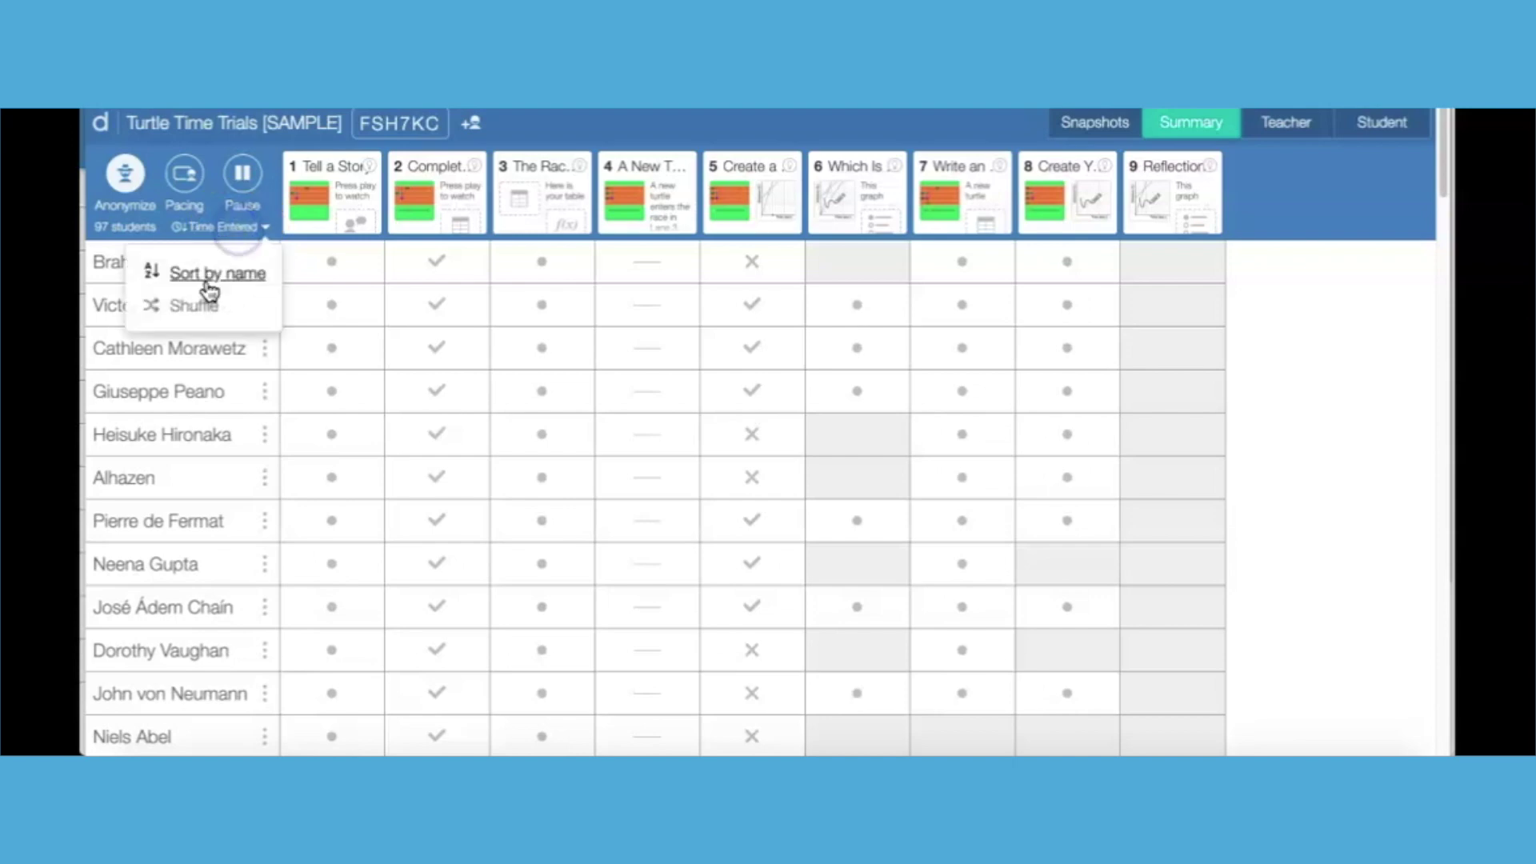
pyautogui.click(212, 274)
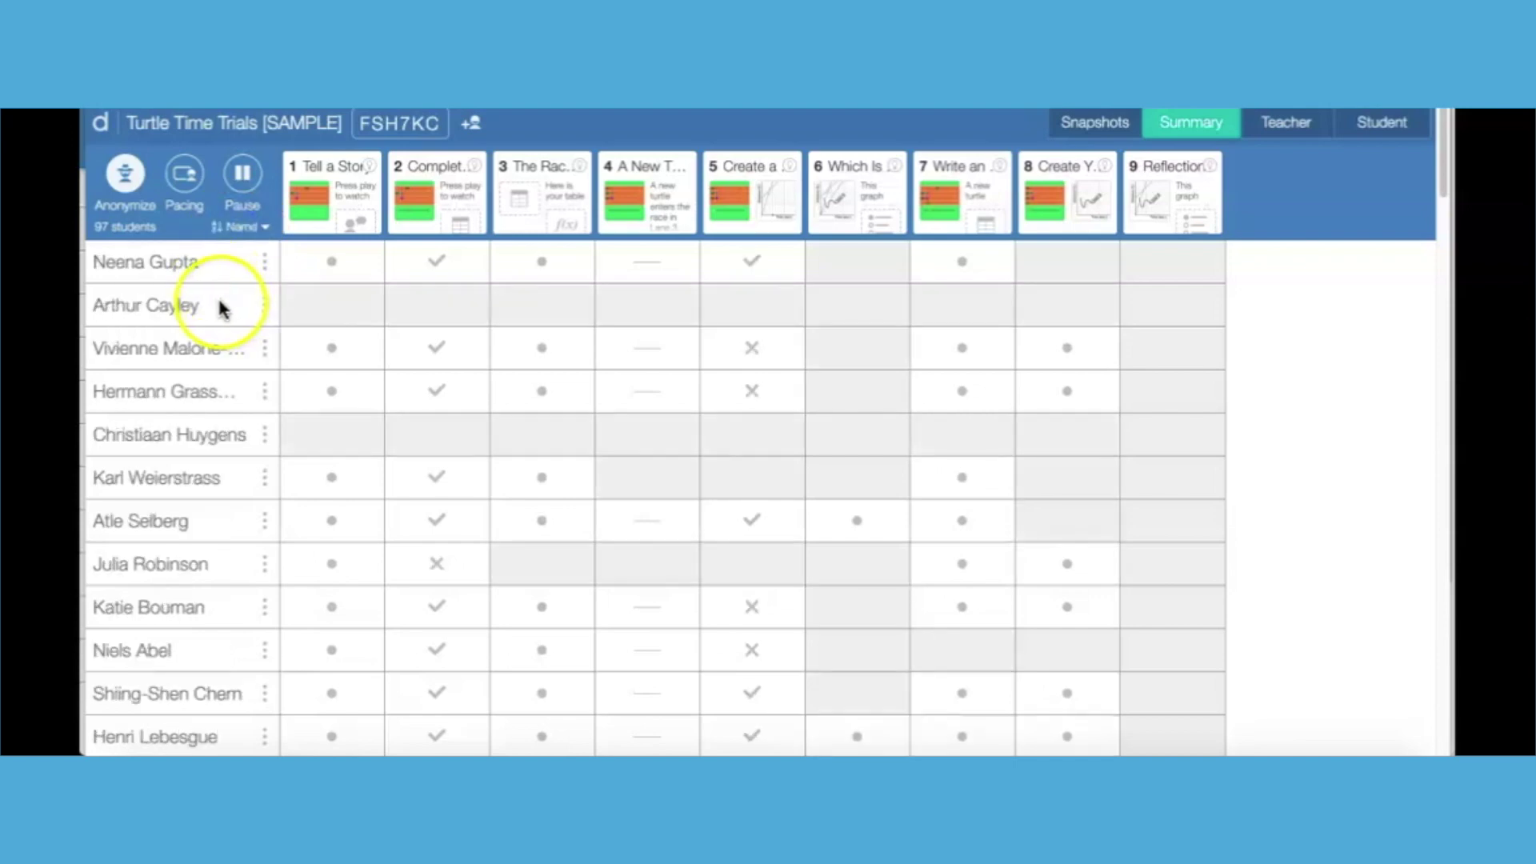
# Shuffle the student list and re-shuffle it into another random order
pyautogui.click(242, 229)
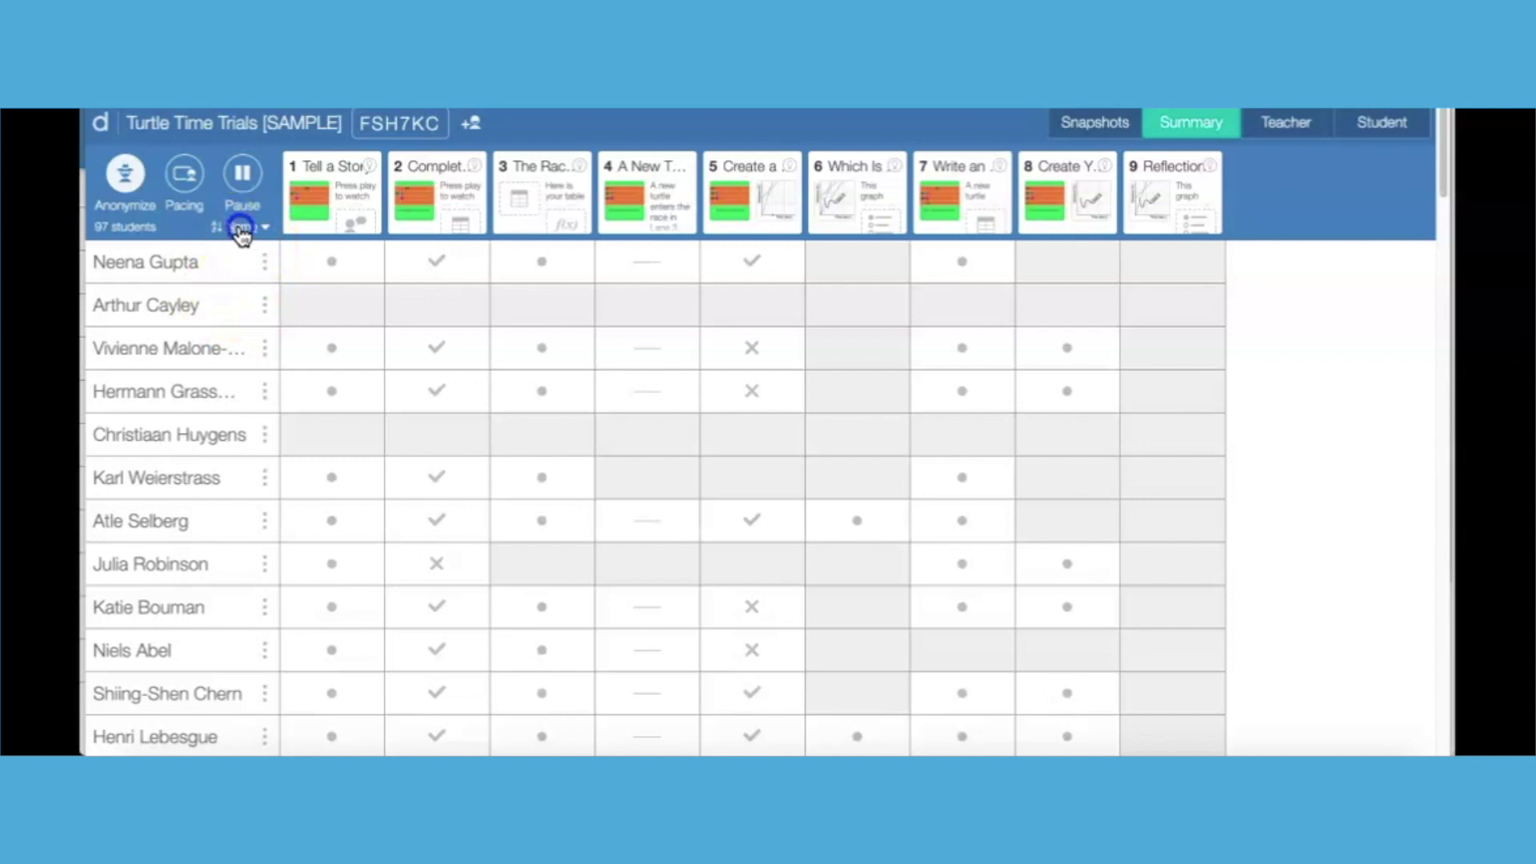
pyautogui.click(210, 306)
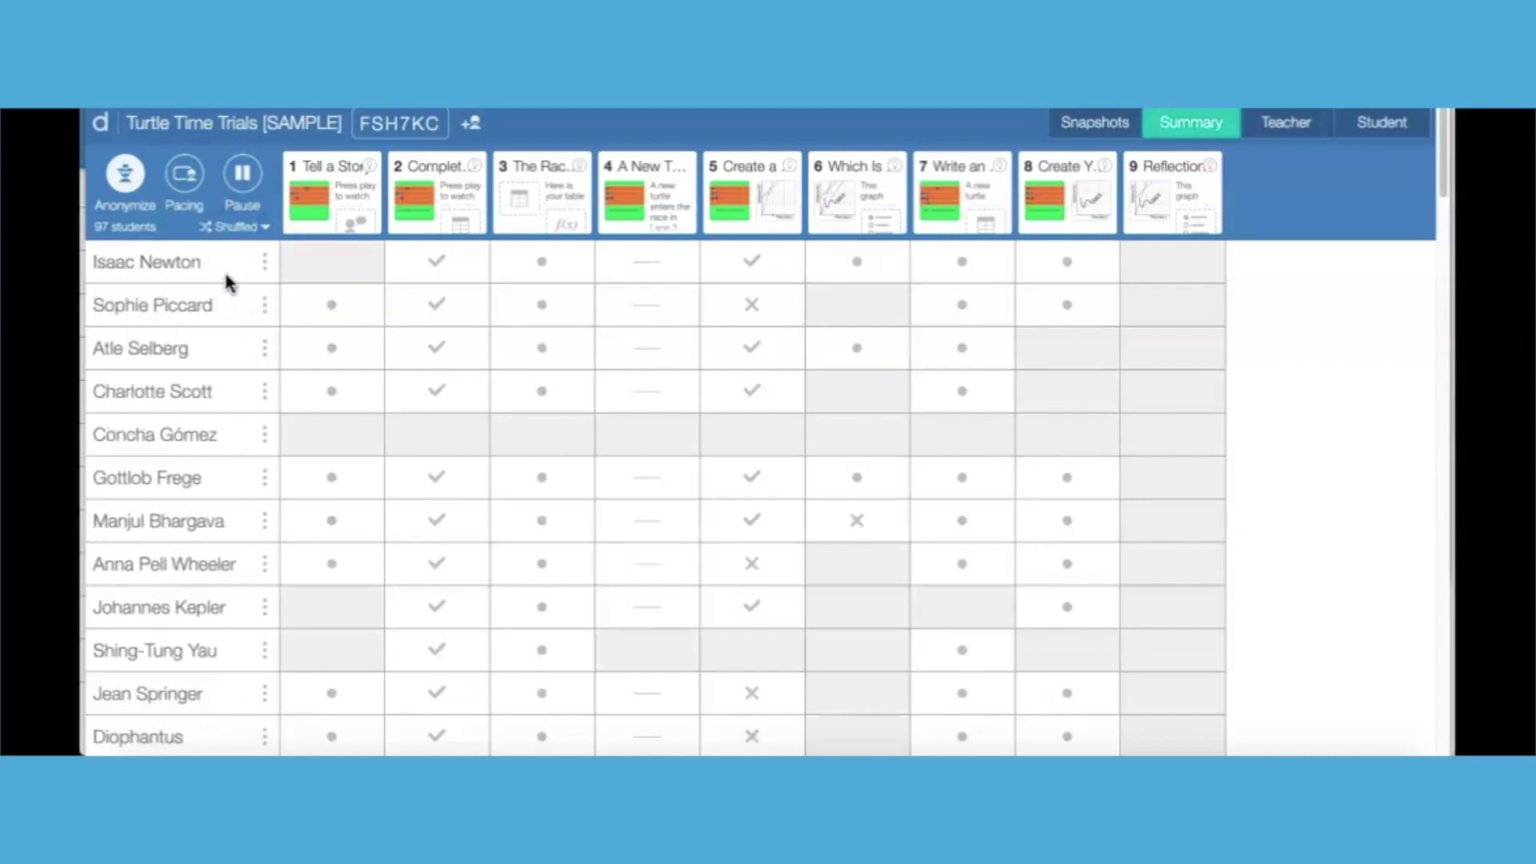
pyautogui.click(236, 228)
pyautogui.click(204, 340)
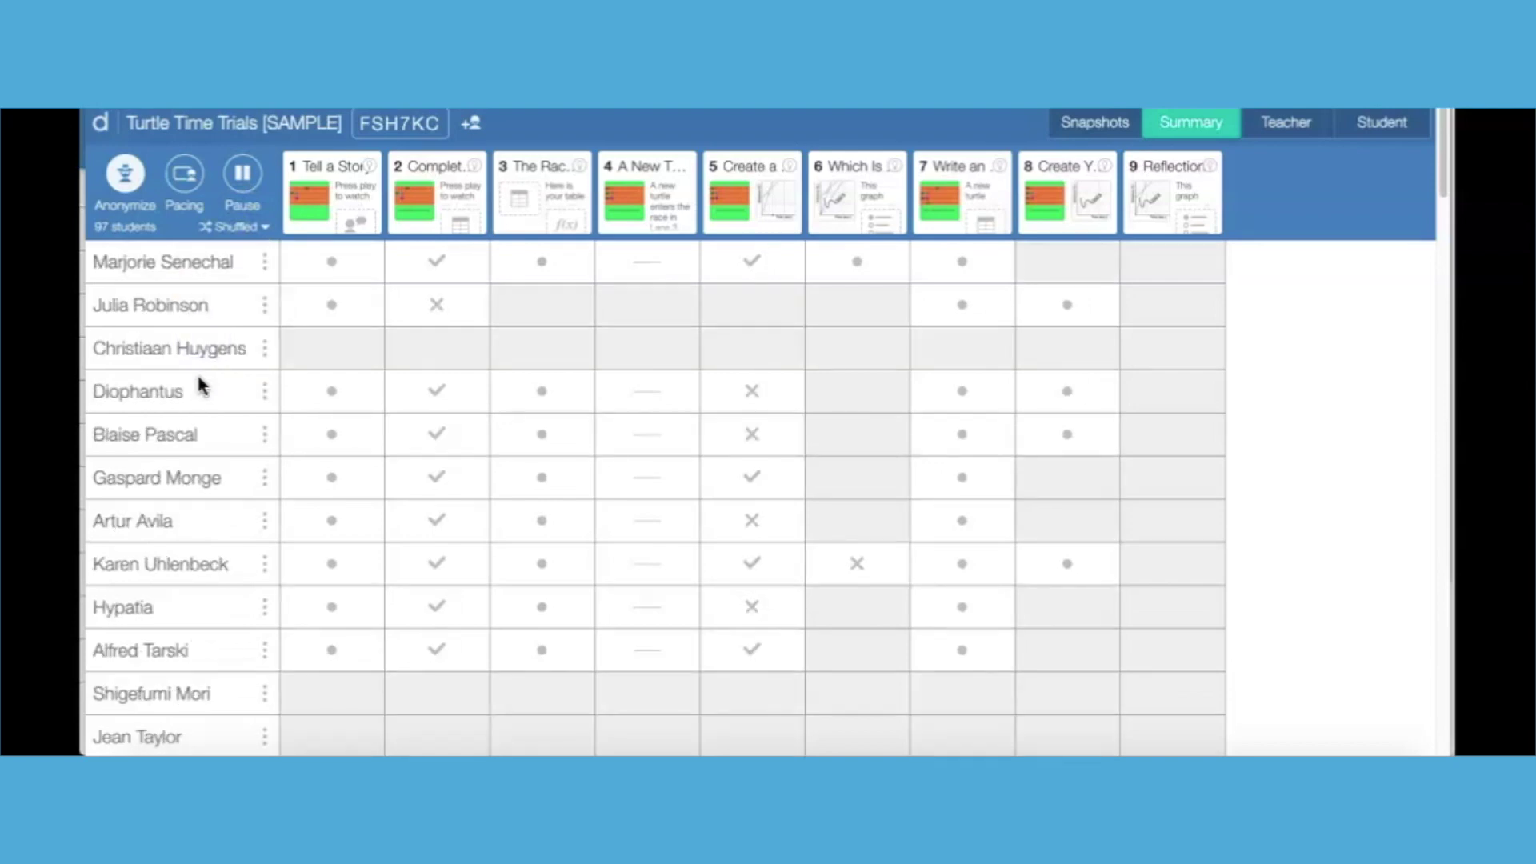
# Open and close the second student's screen 3 response, and re-shuffle the student list once more
pyautogui.click(550, 304)
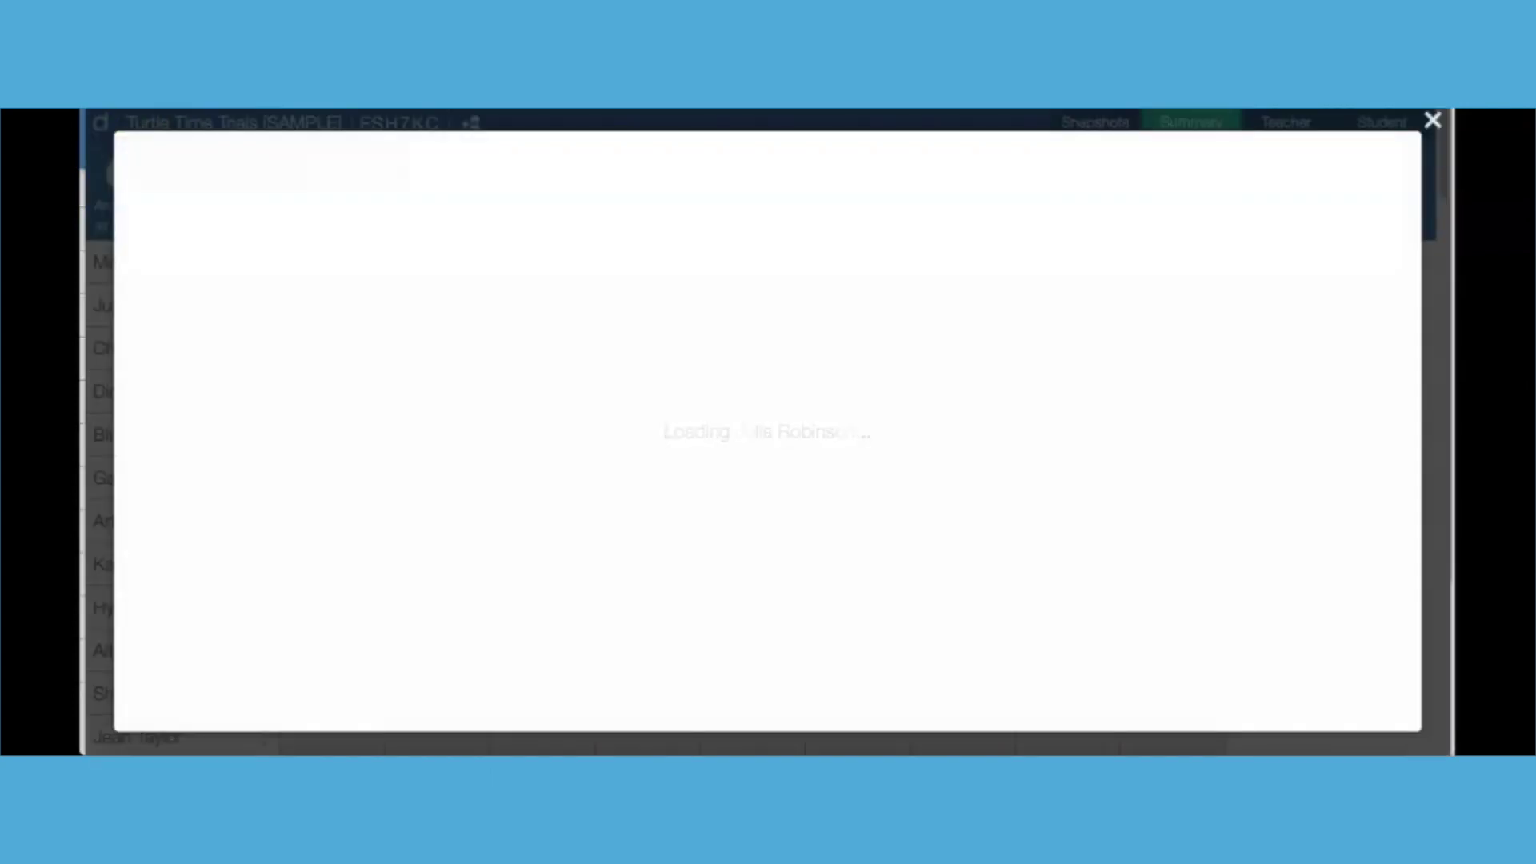
pyautogui.click(1434, 122)
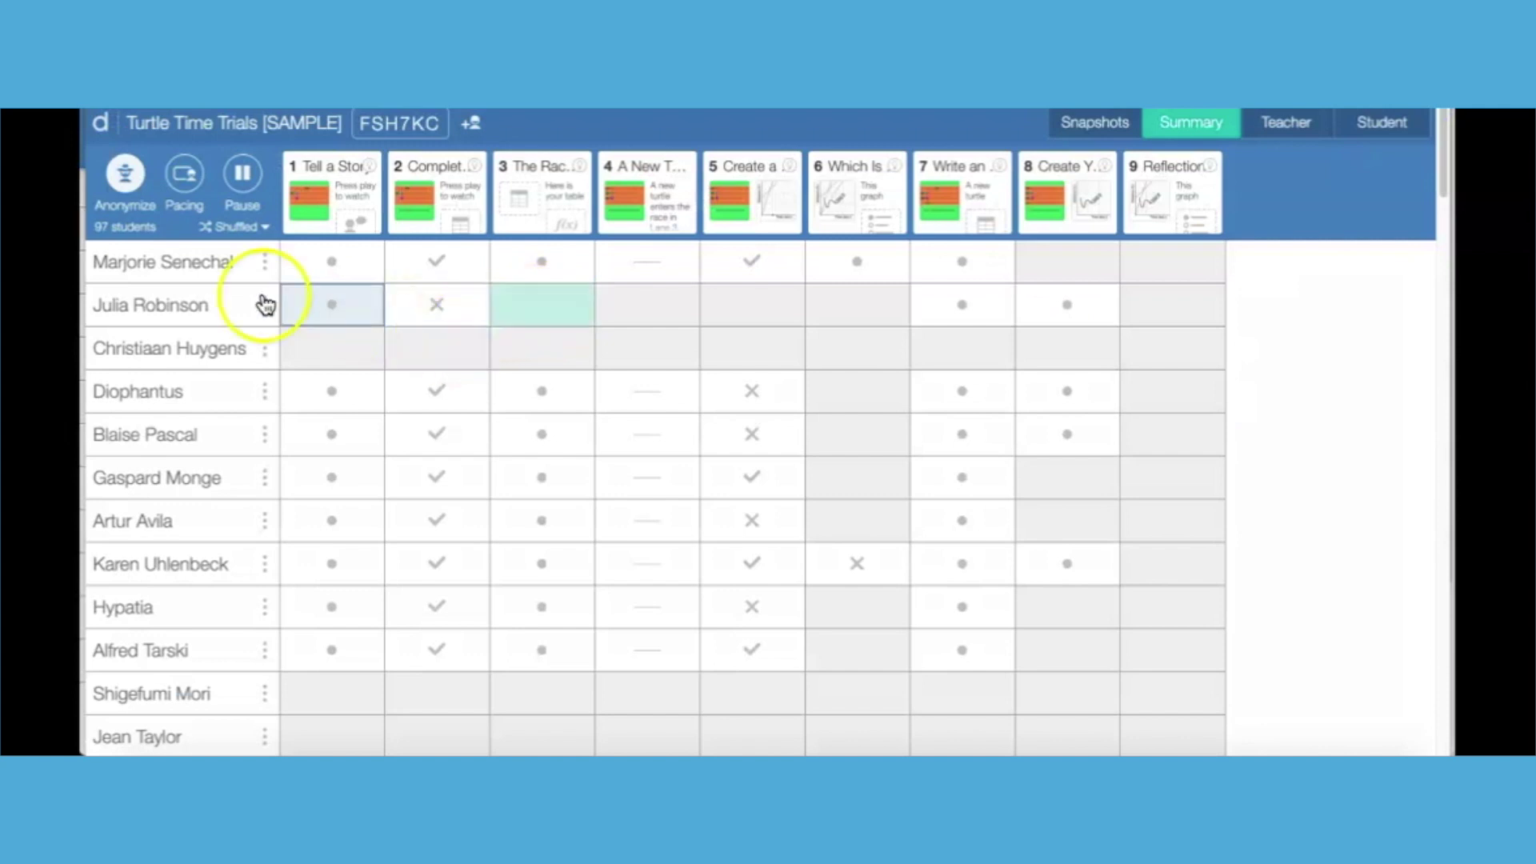
pyautogui.click(240, 227)
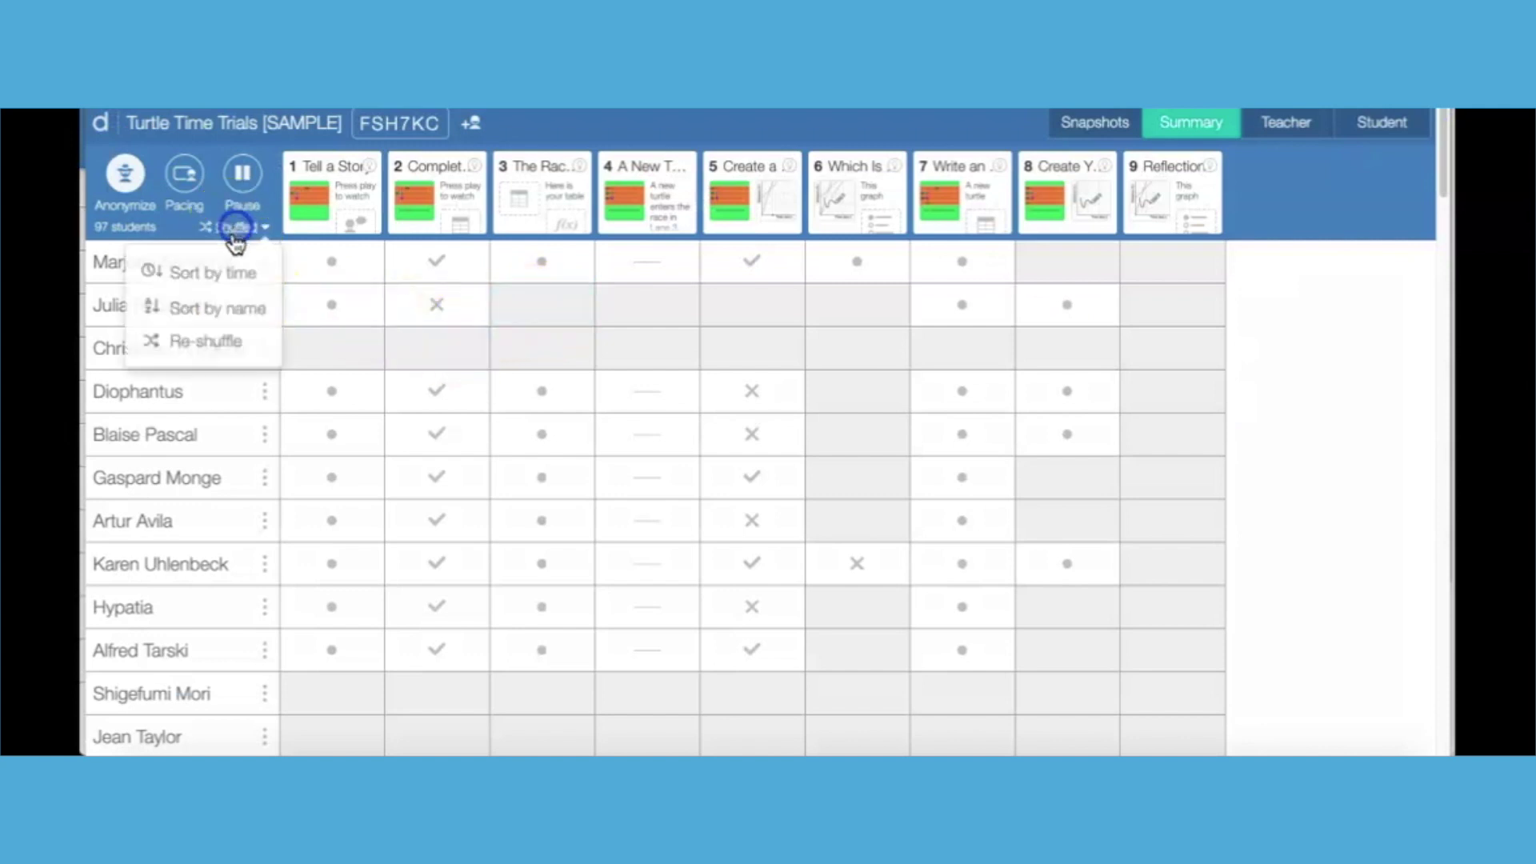
pyautogui.click(206, 344)
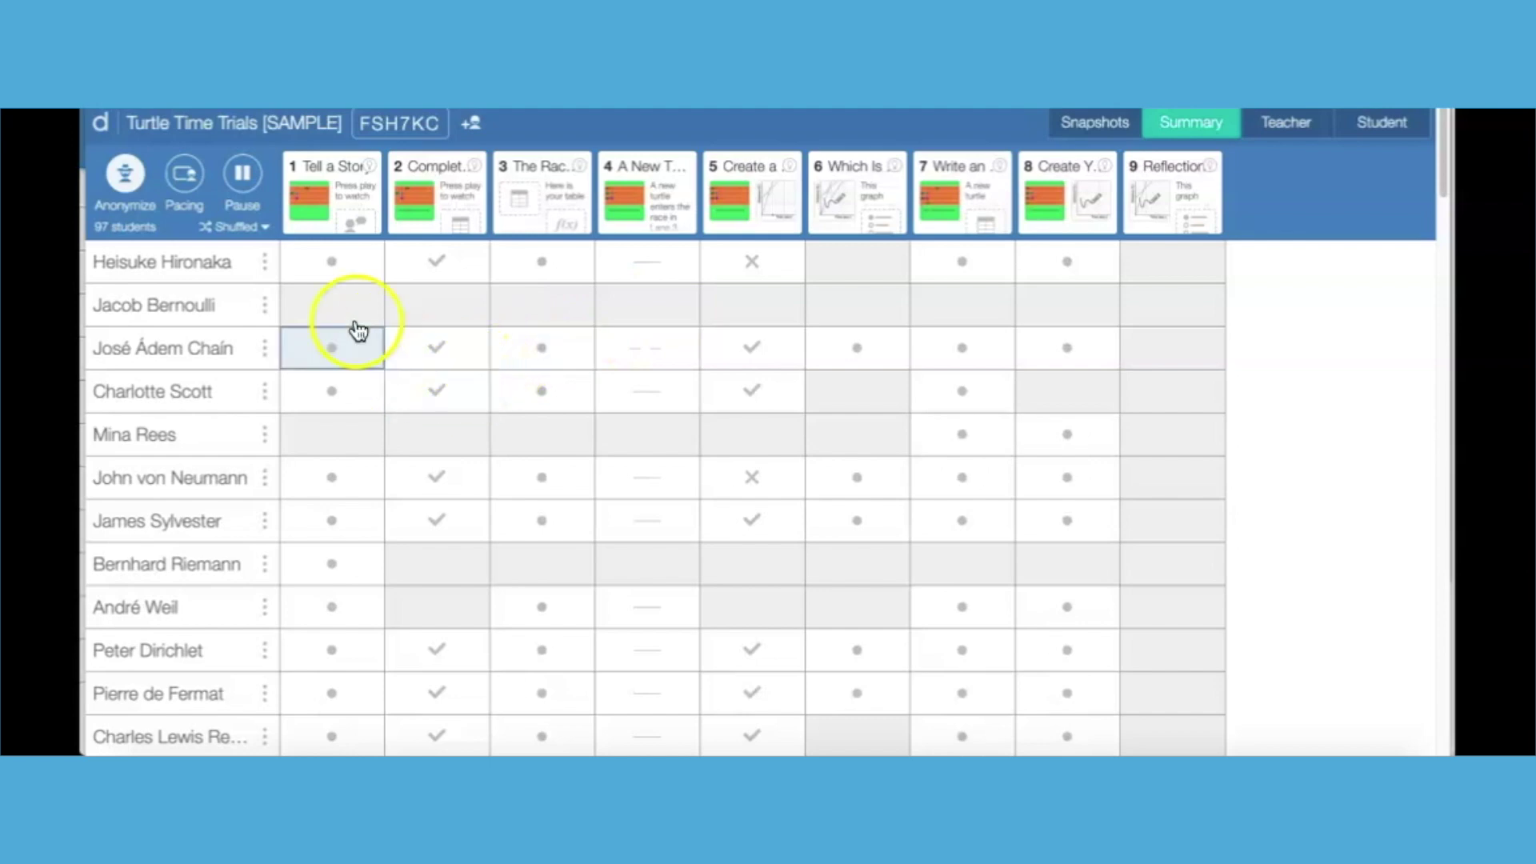
pyautogui.click(330, 272)
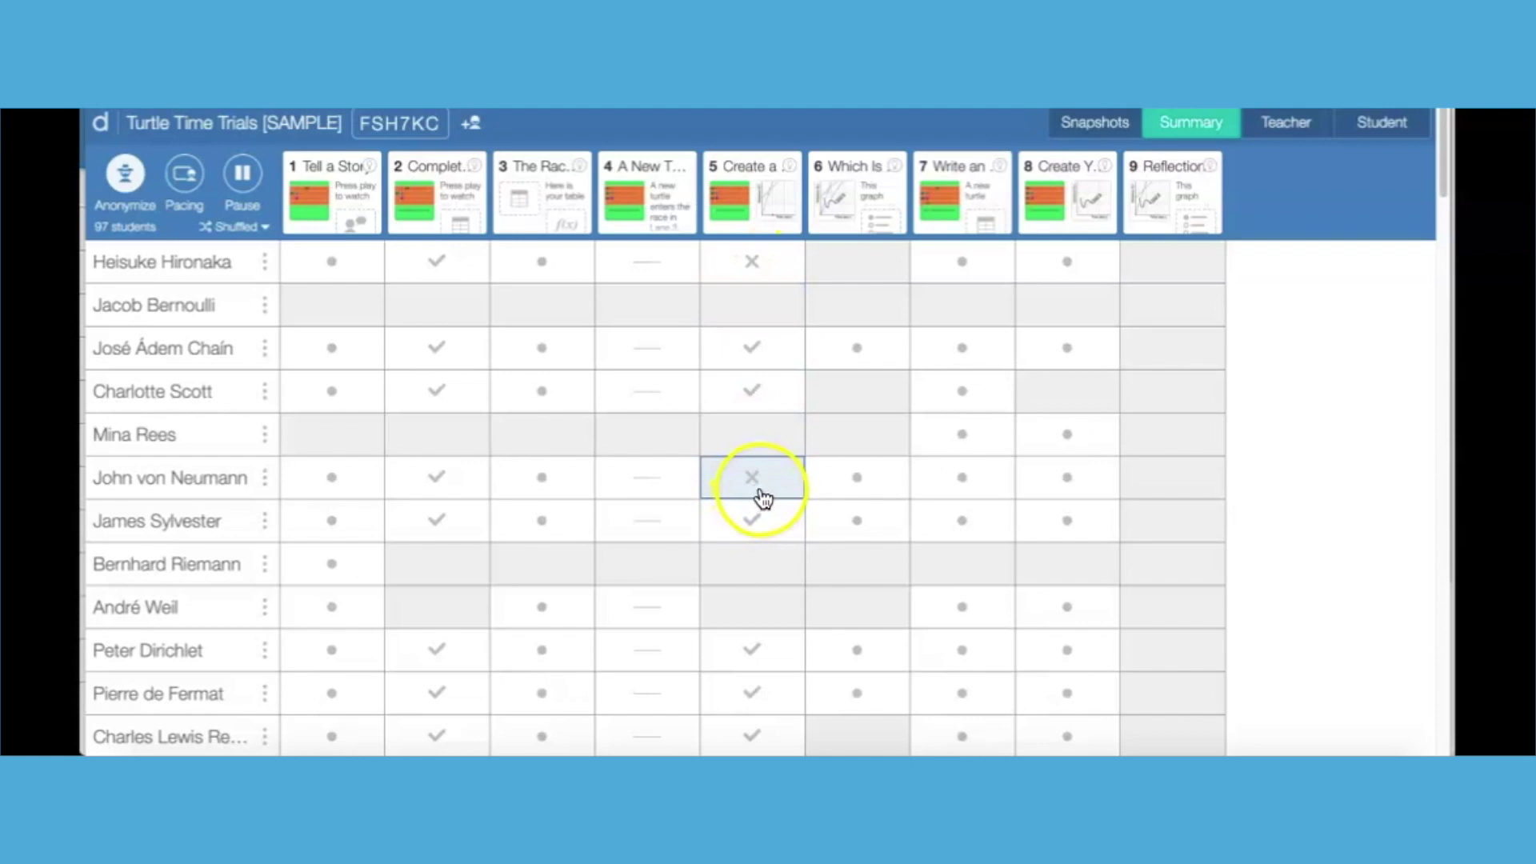
# Open the seventh student's response to screen 5, Create a Graph, and close it again
pyautogui.click(755, 521)
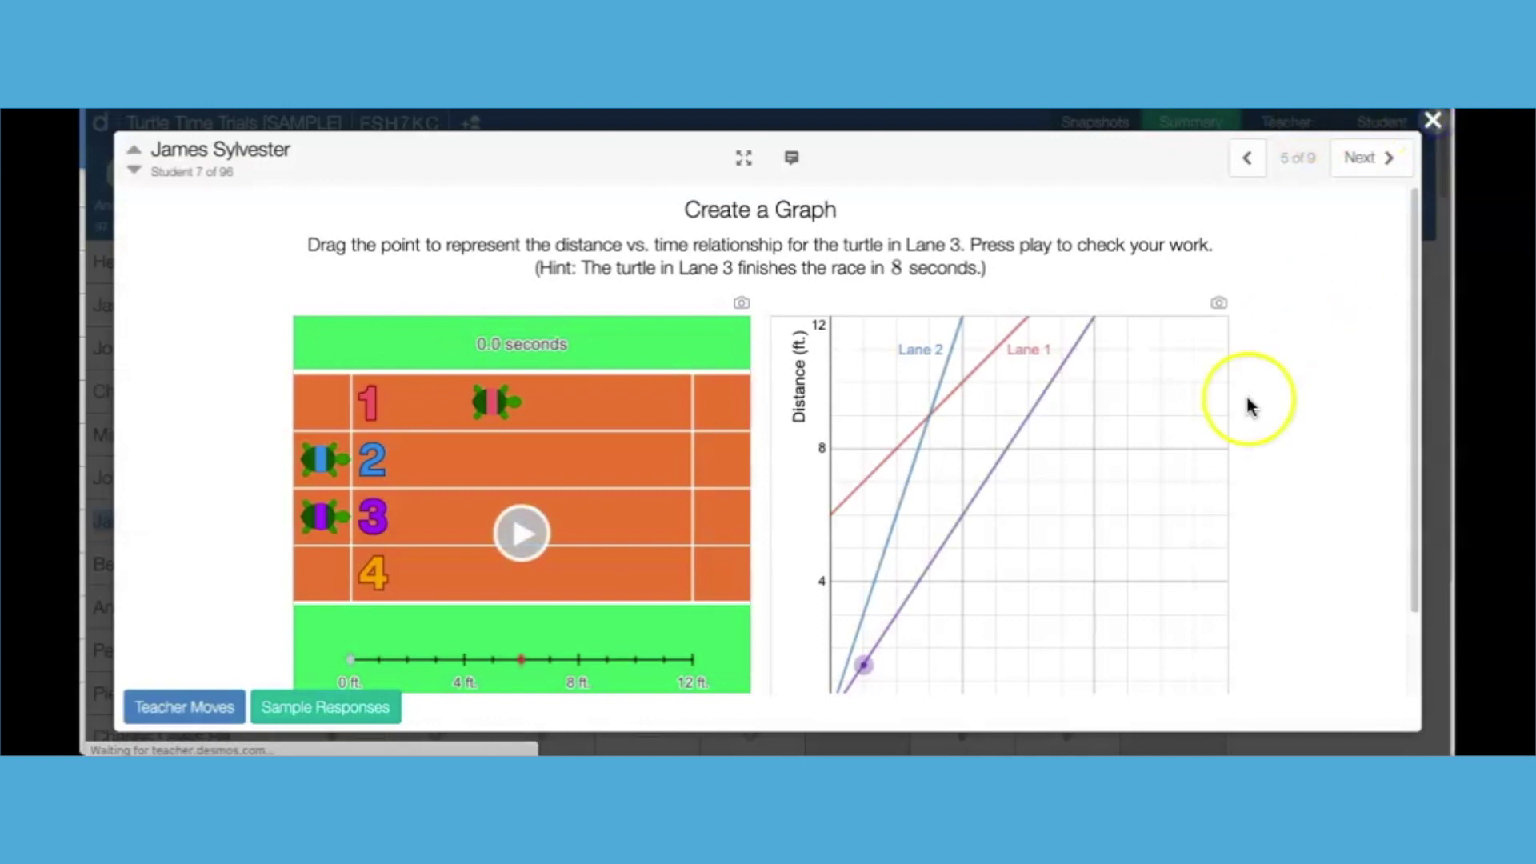
pyautogui.press('Escape')
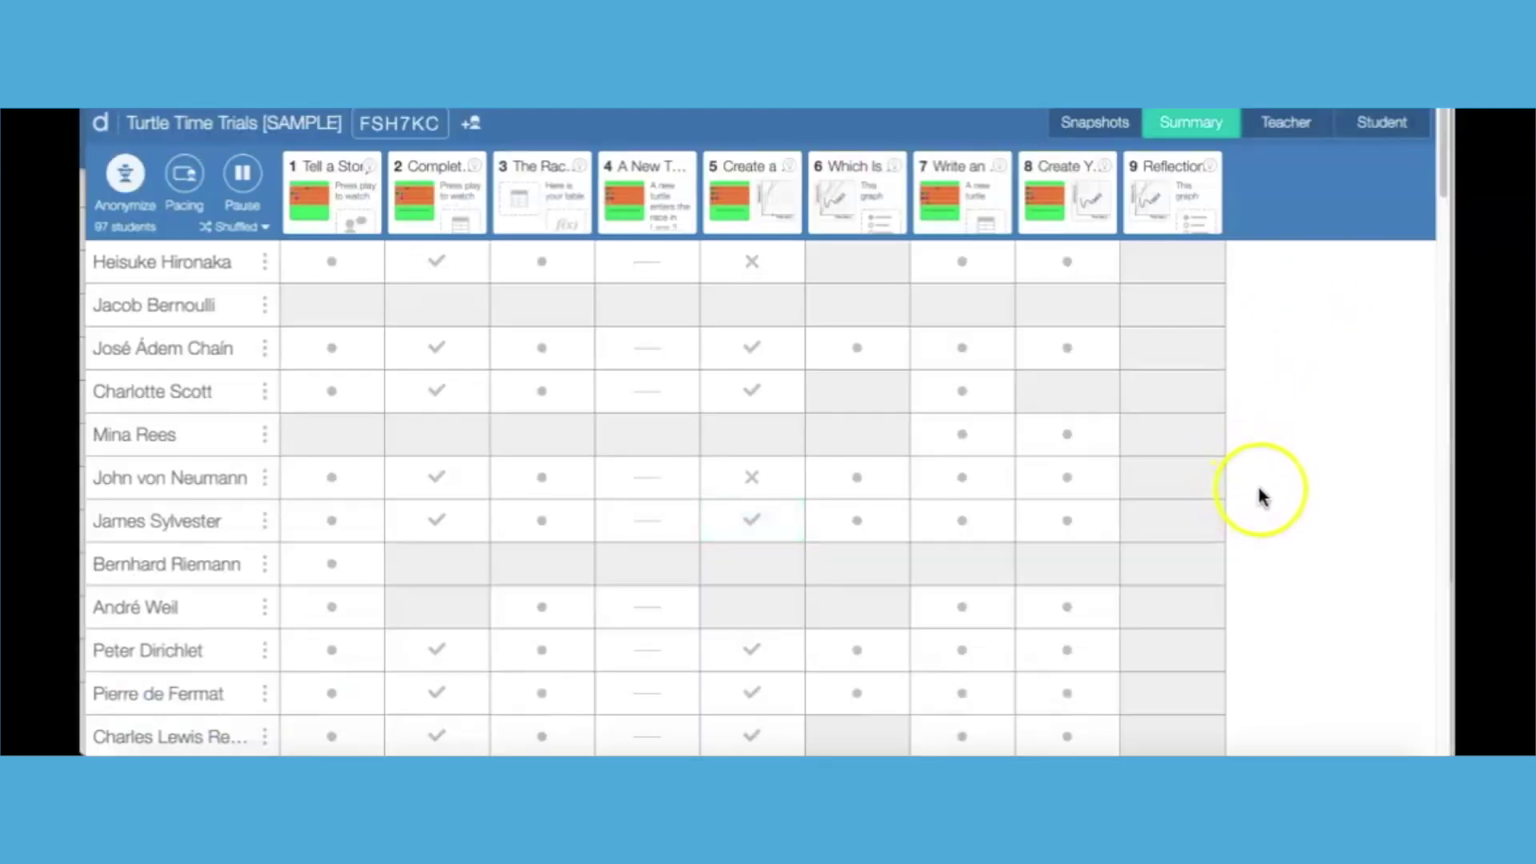
# Switch to the Teacher view and look through the students' written stories for screen 1, Tell a Story
pyautogui.click(1287, 128)
pyautogui.click(321, 203)
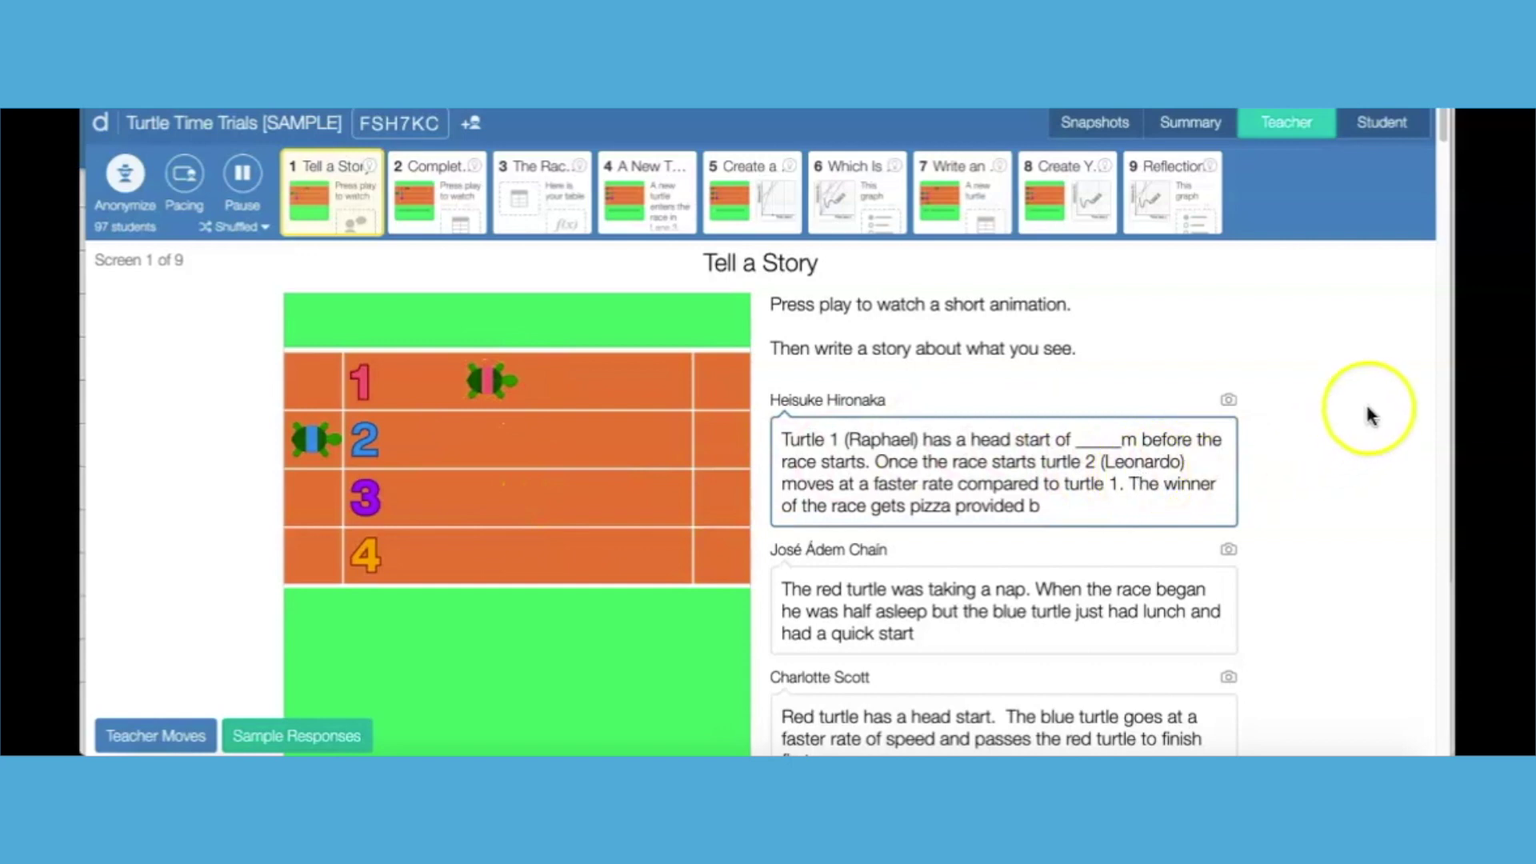
pyautogui.click(1443, 136)
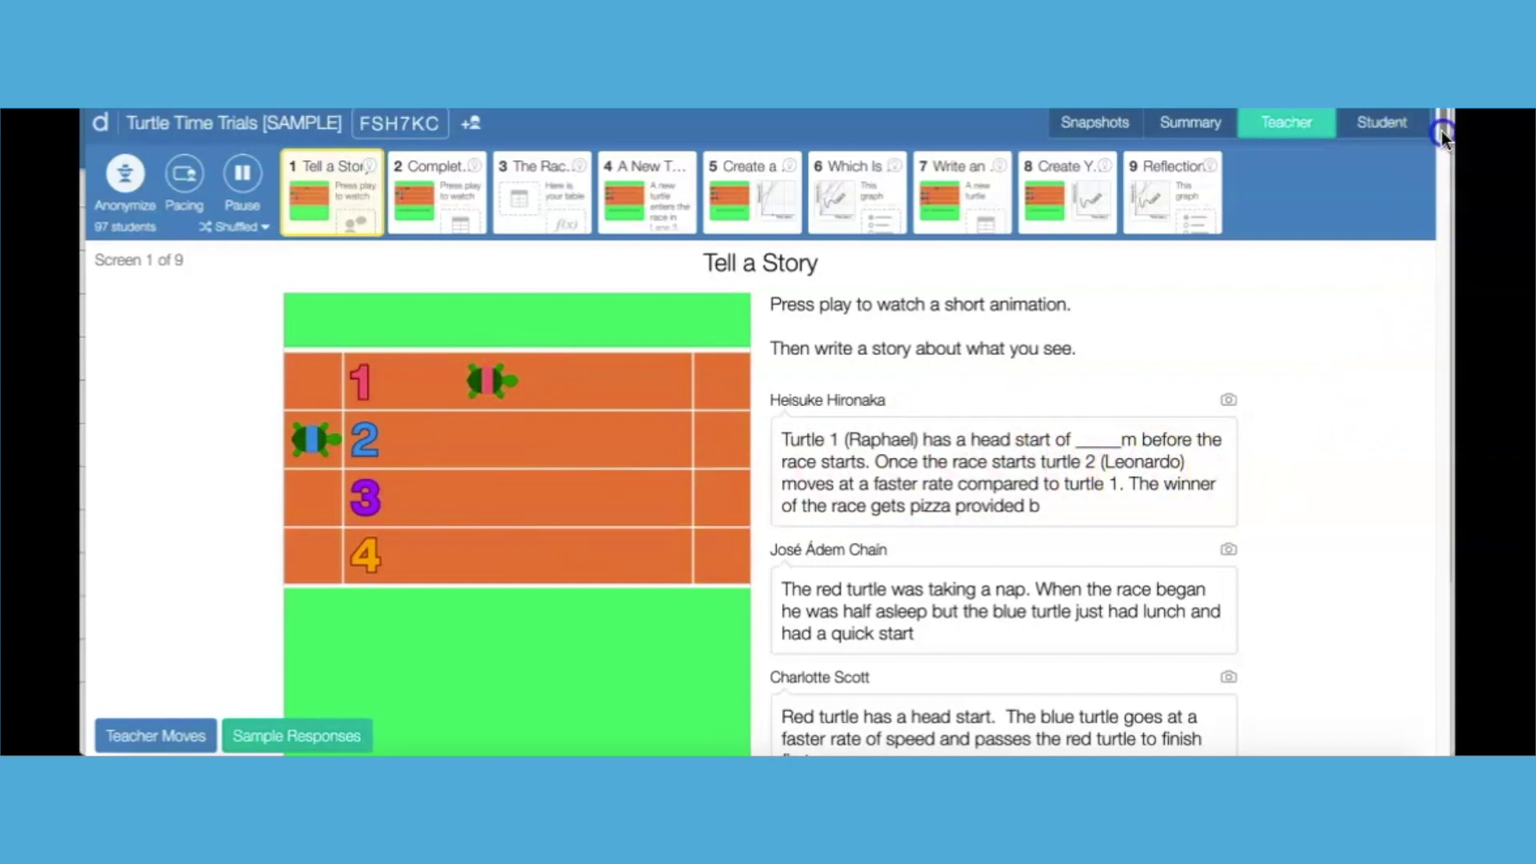
pyautogui.scroll(-2, 1444, 148)
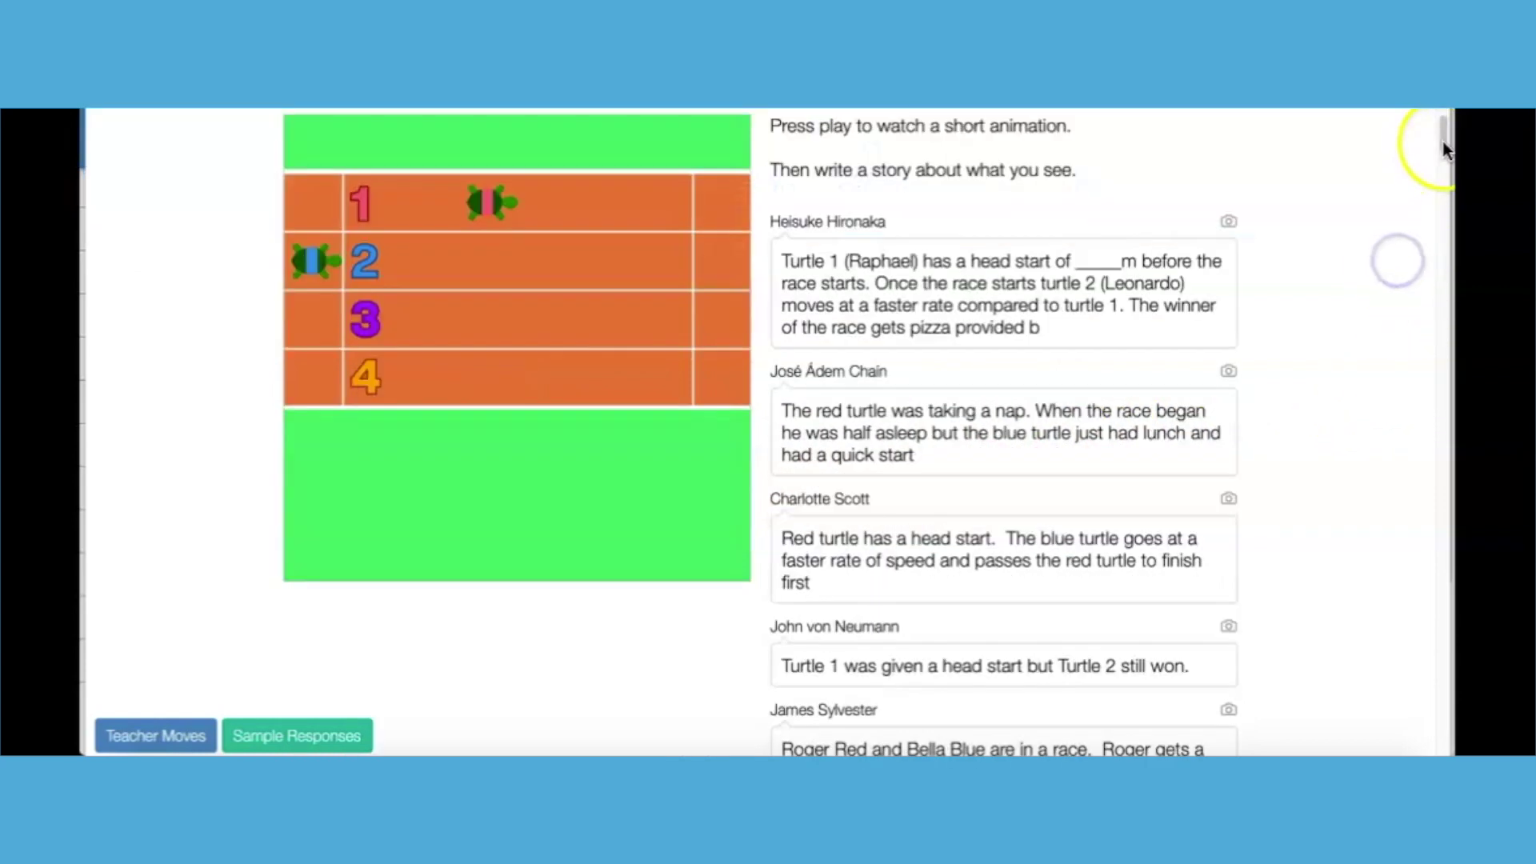
pyautogui.moveTo(1442, 152); pyautogui.dragTo(1447, 124)
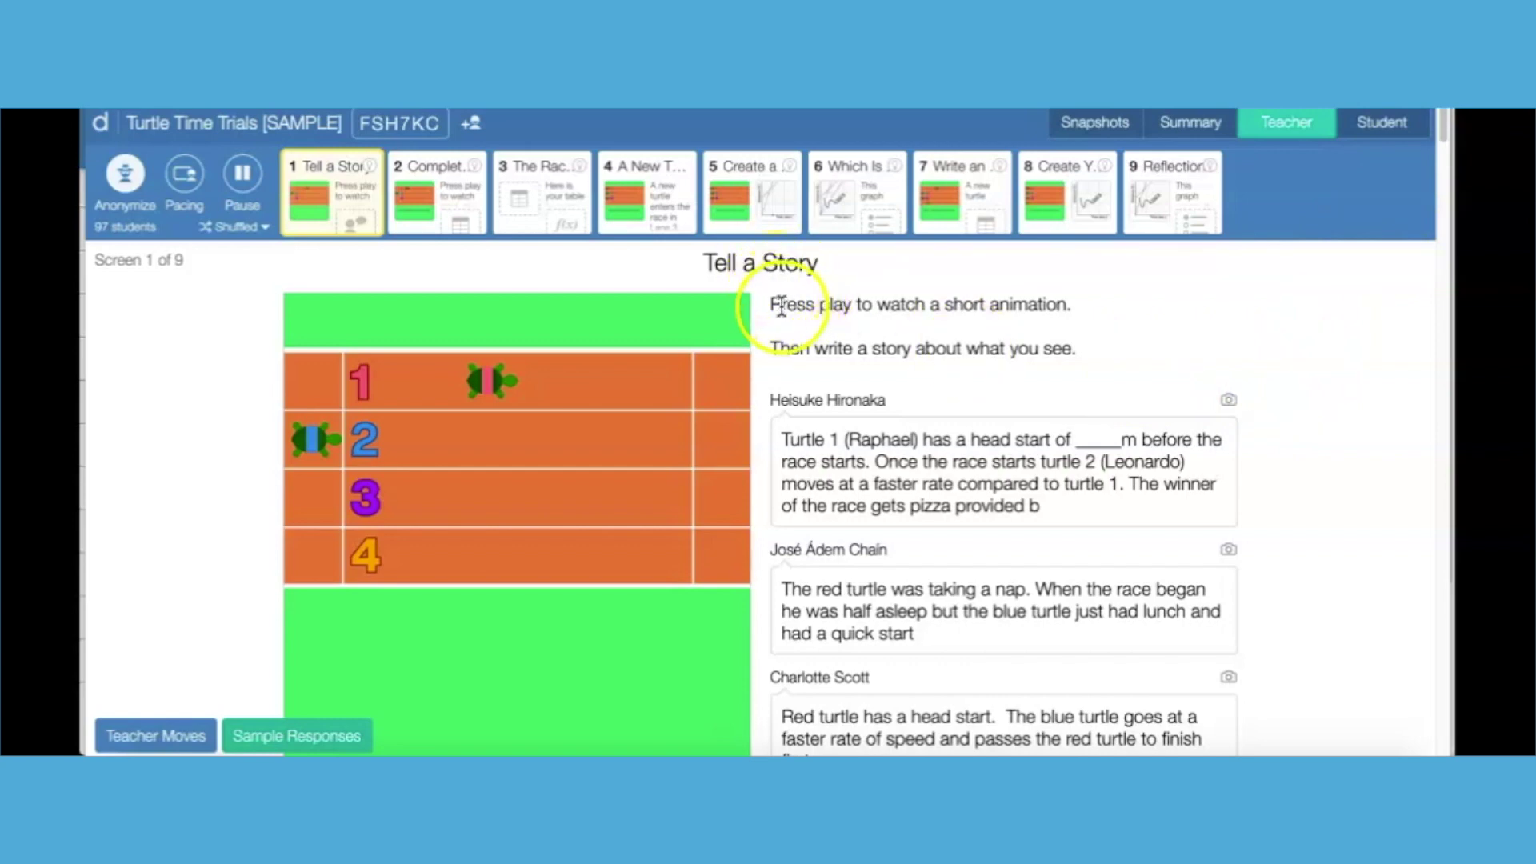
# Show screen 5, Create a Graph, in the Teacher view and look over the students' individual graph responses
pyautogui.click(752, 214)
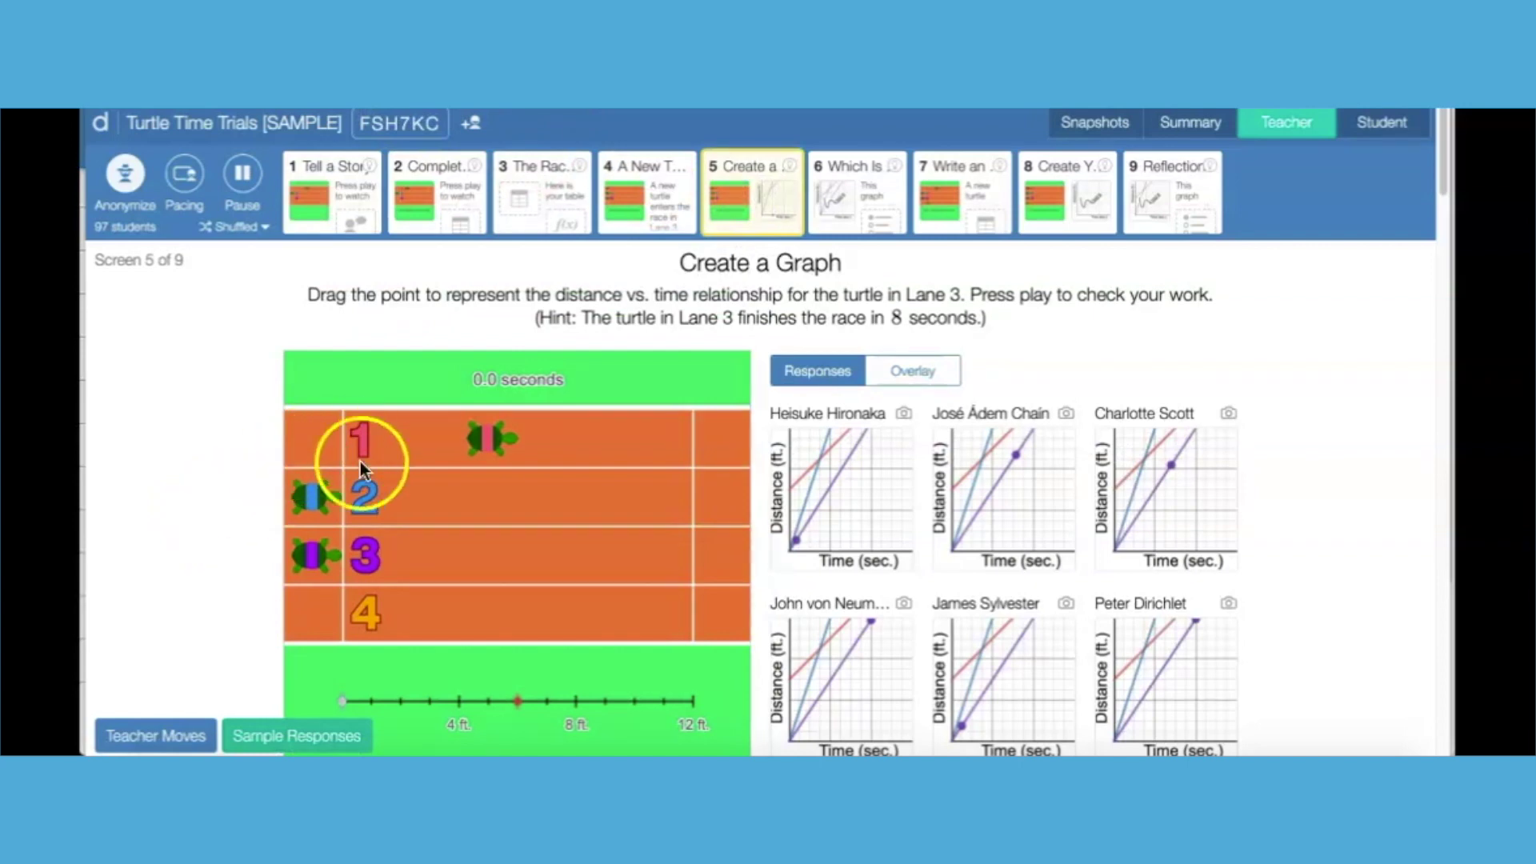
pyautogui.click(1383, 313)
pyautogui.click(1371, 331)
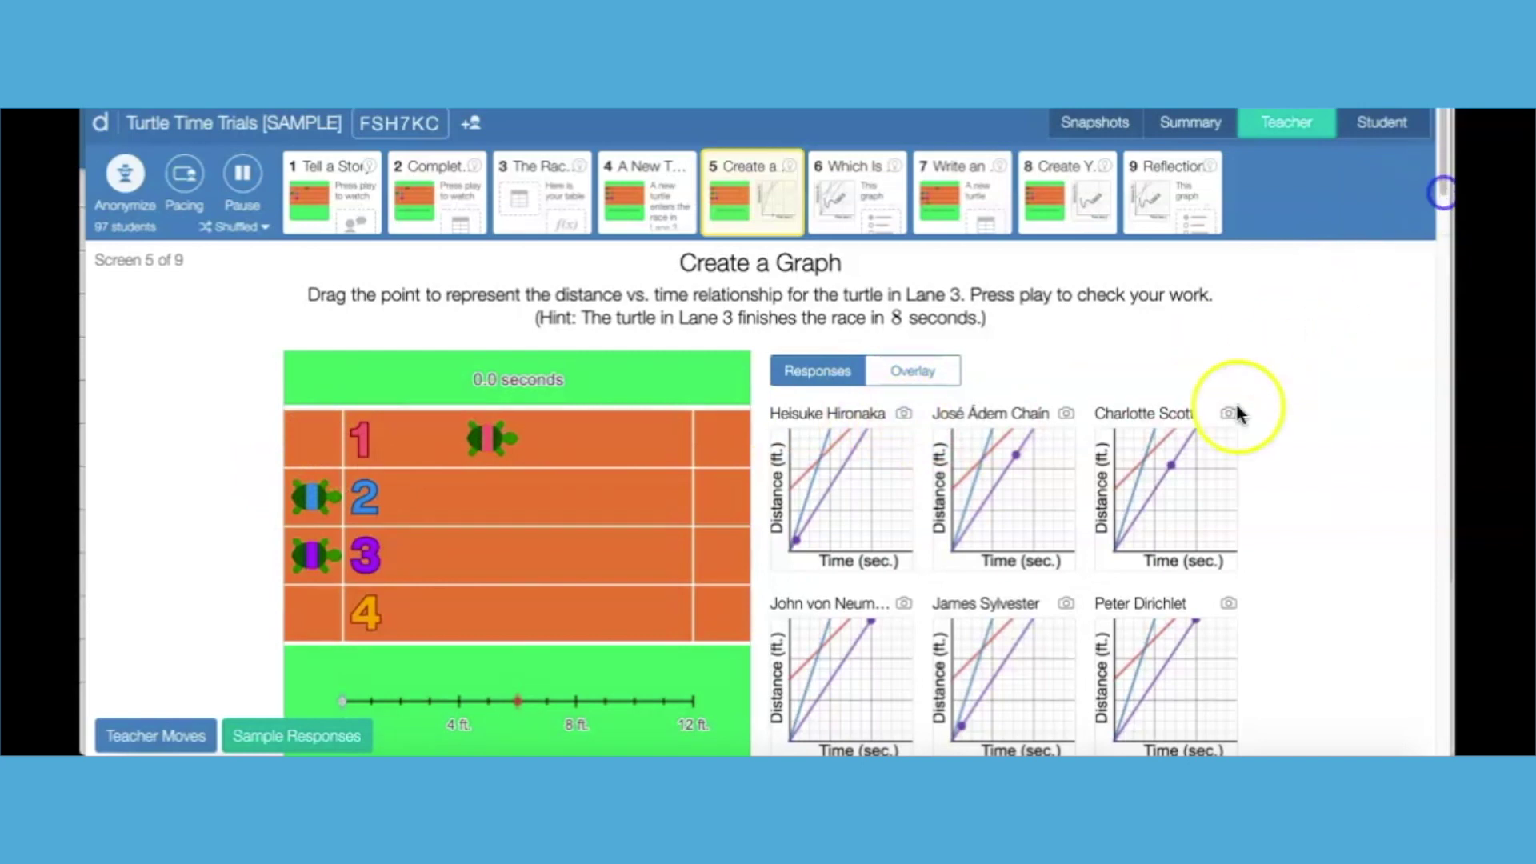
pyautogui.scroll(-3, 875, 445)
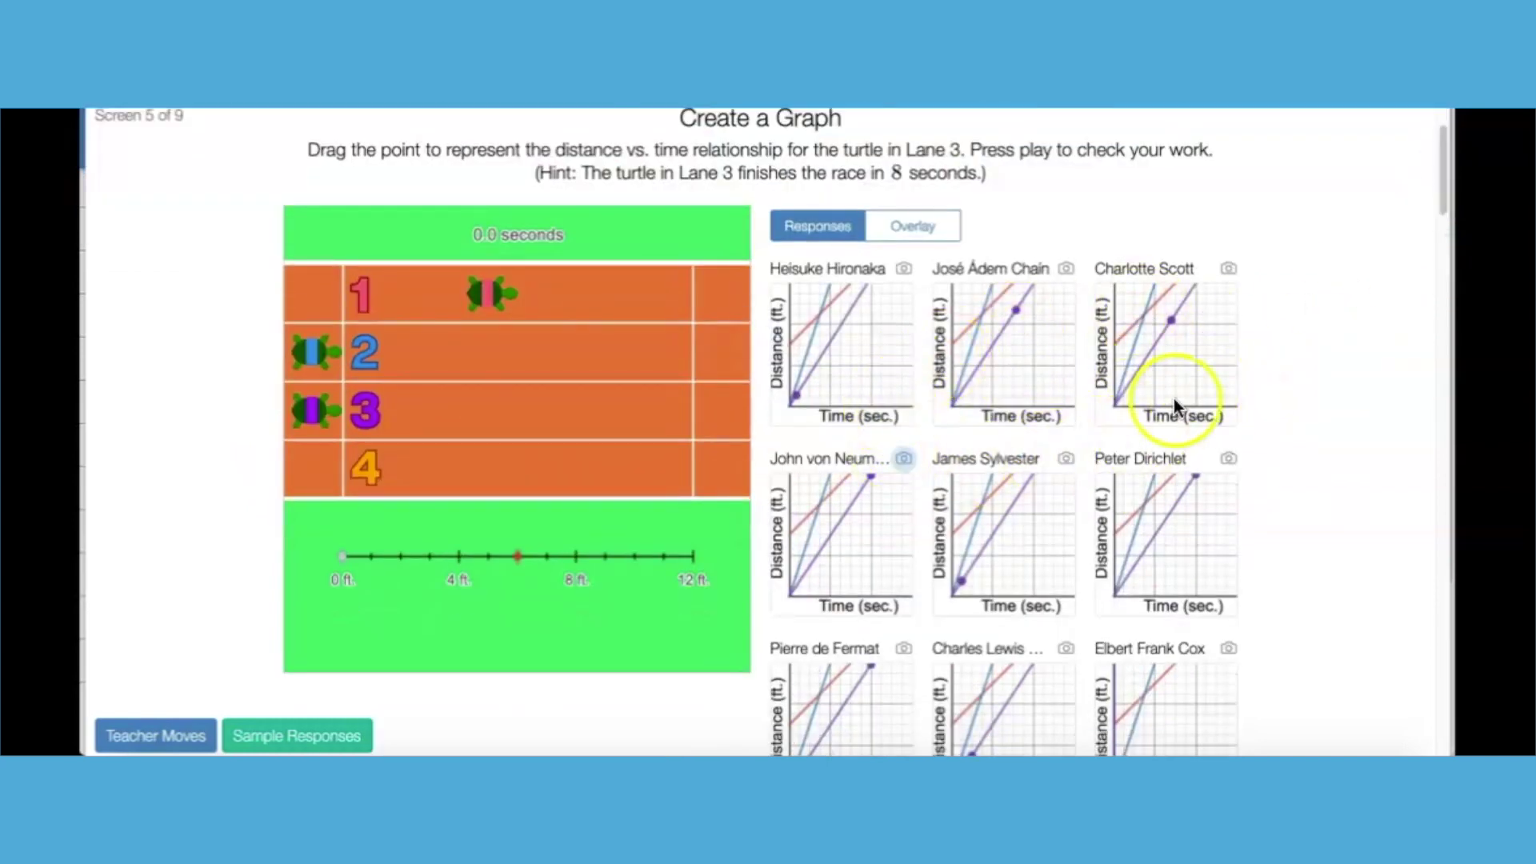
pyautogui.scroll(3, 1296, 319)
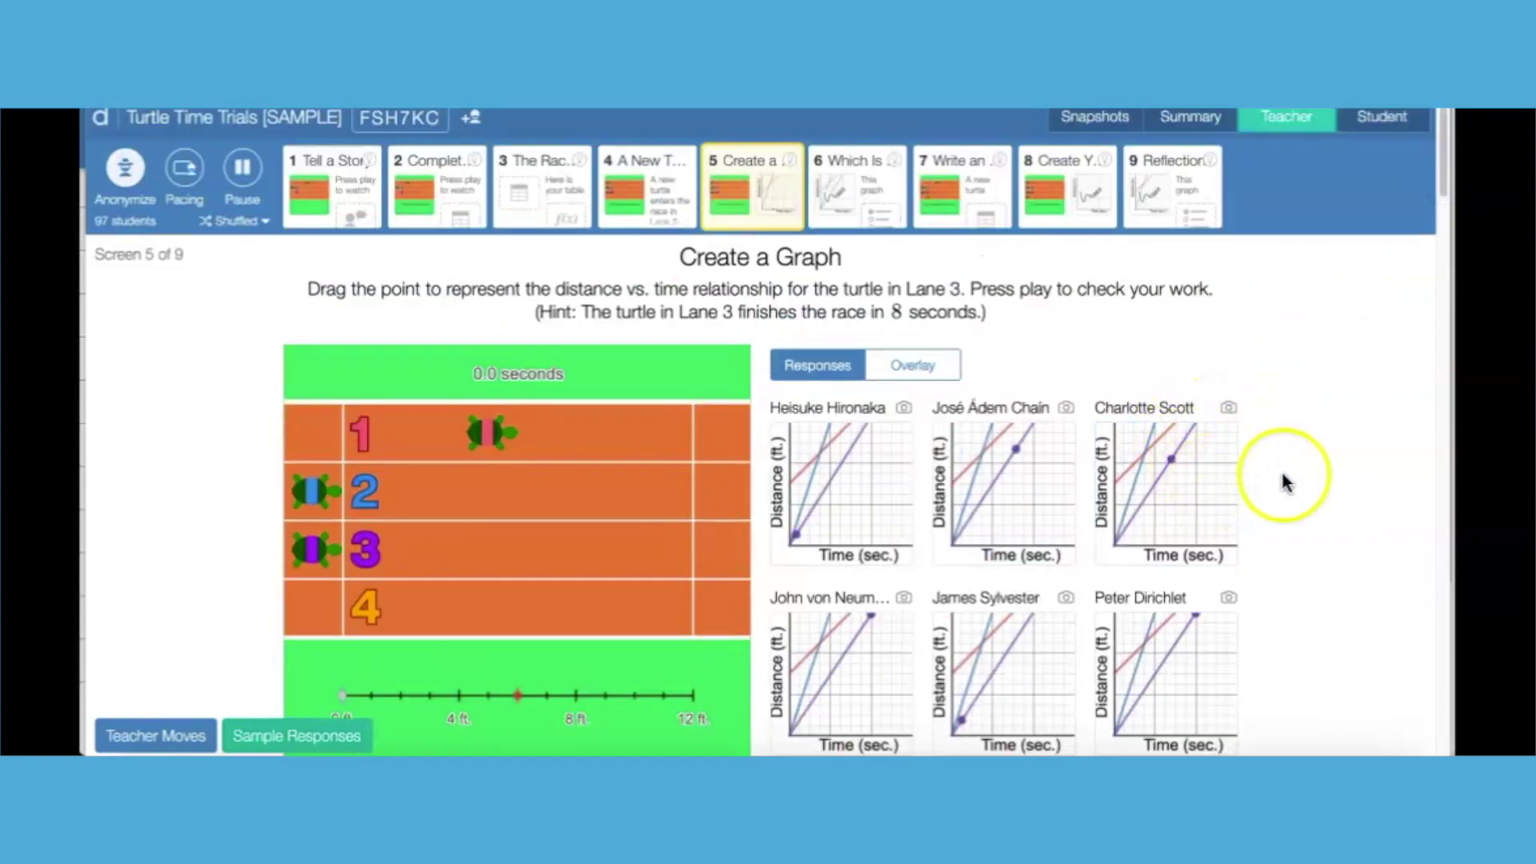
# Open the third student's Create a Graph response, try to move the Lane 3 point on the graph, and close the response
pyautogui.click(1183, 516)
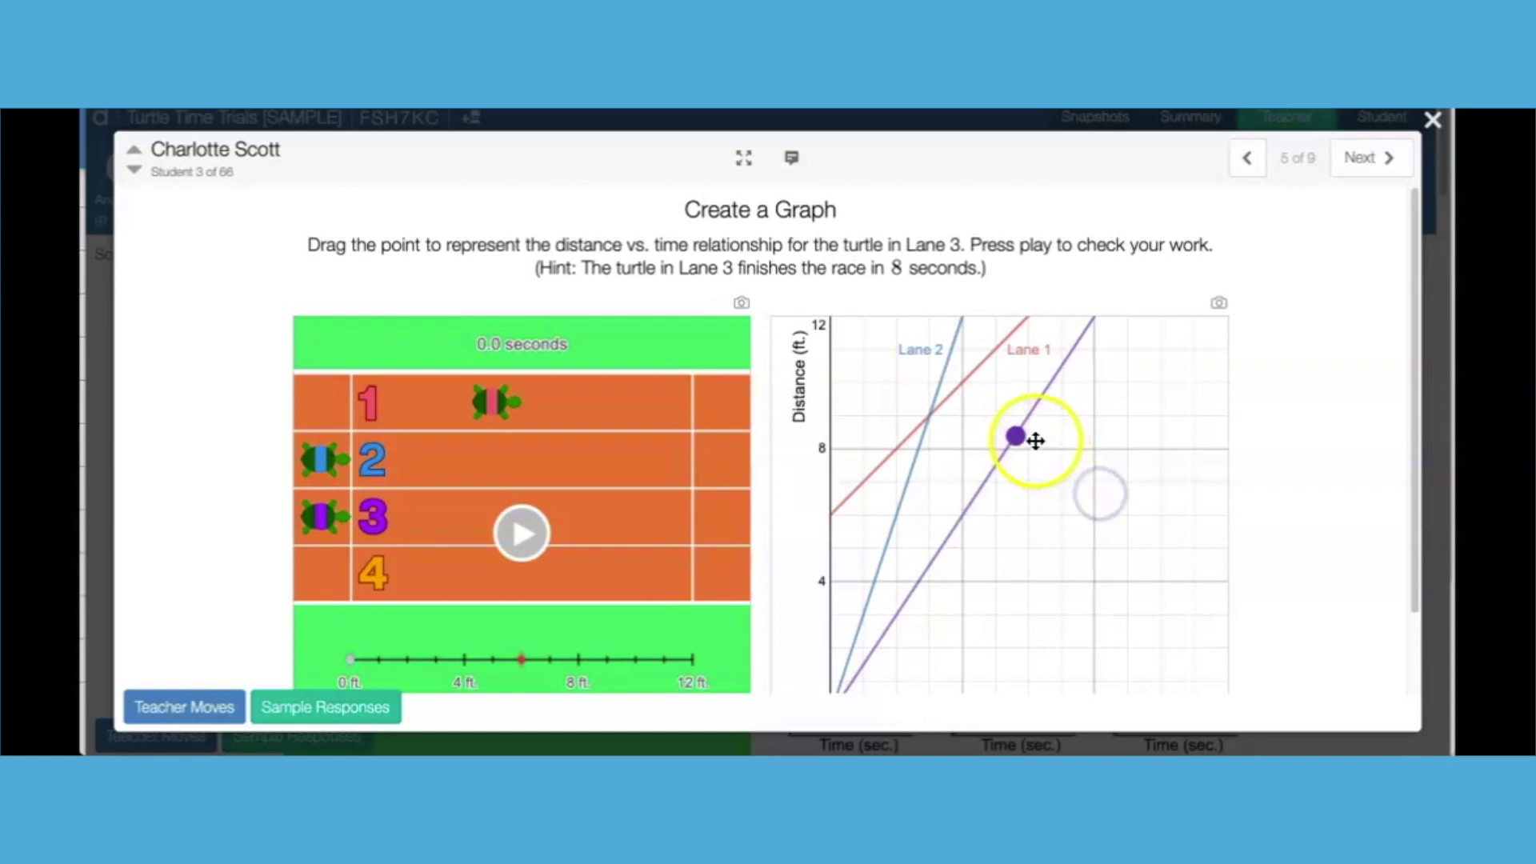
pyautogui.moveTo(1024, 439); pyautogui.dragTo(1080, 471)
pyautogui.click(1433, 121)
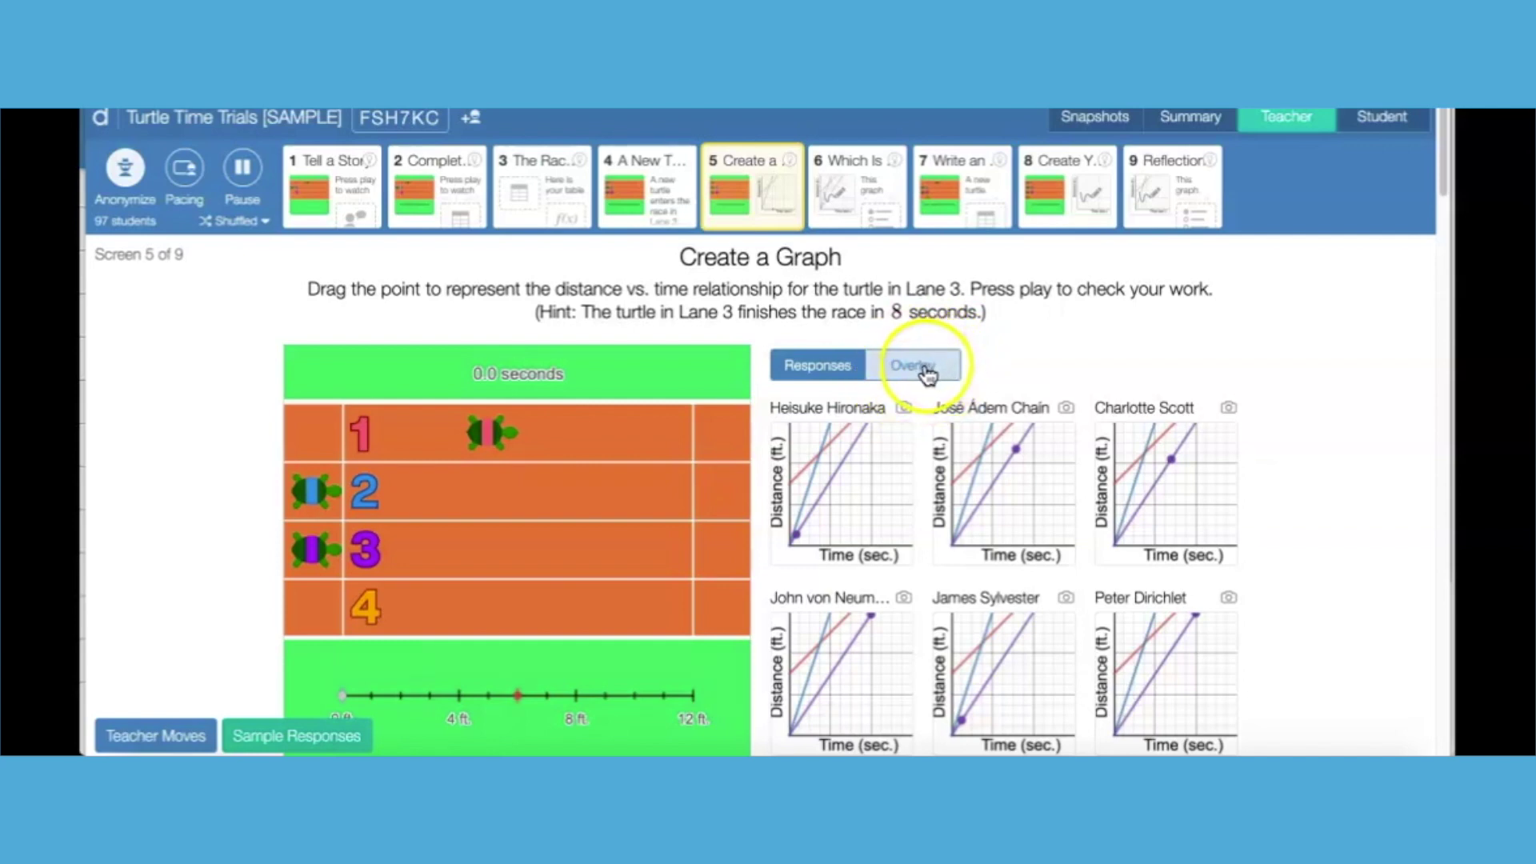
# Overlay all students' graphs for Create a Graph on one set of axes and examine the combined graph
pyautogui.click(952, 368)
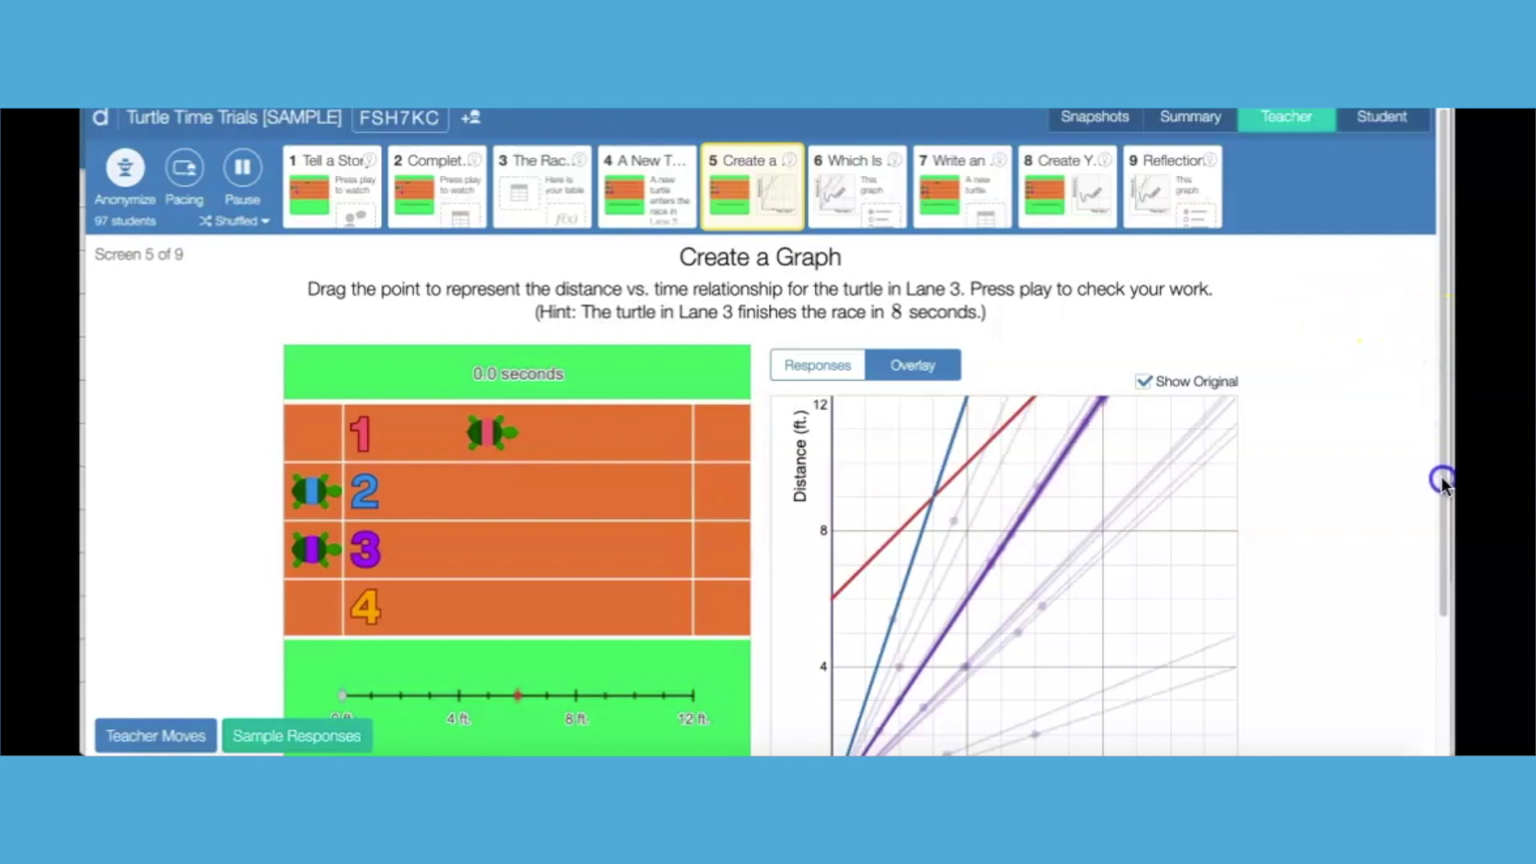
pyautogui.scroll(-1, 1261, 535)
pyautogui.scroll(-1, 1145, 530)
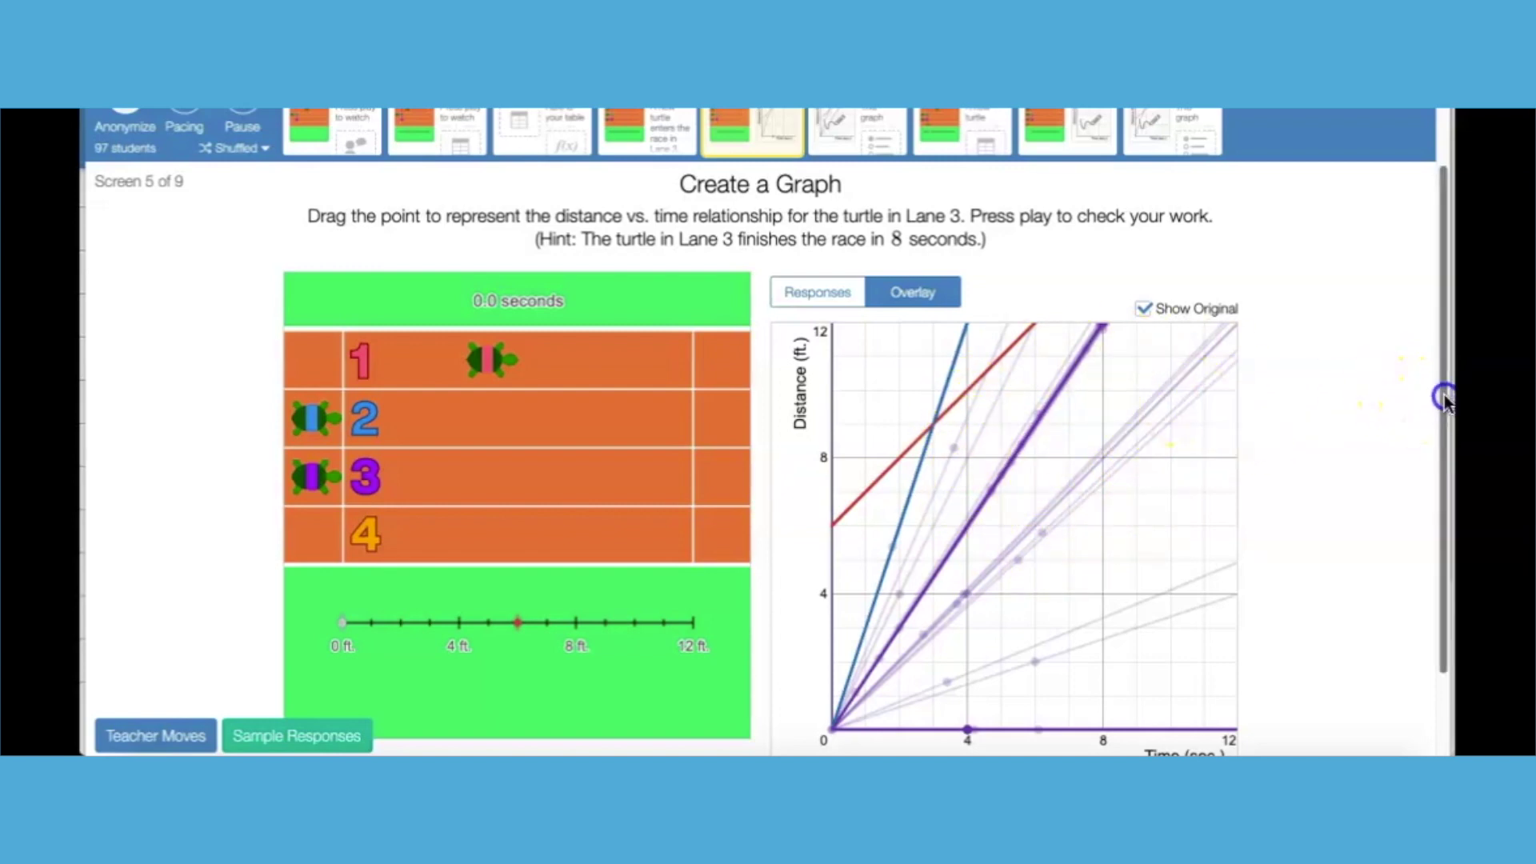
pyautogui.scroll(2, 1443, 388)
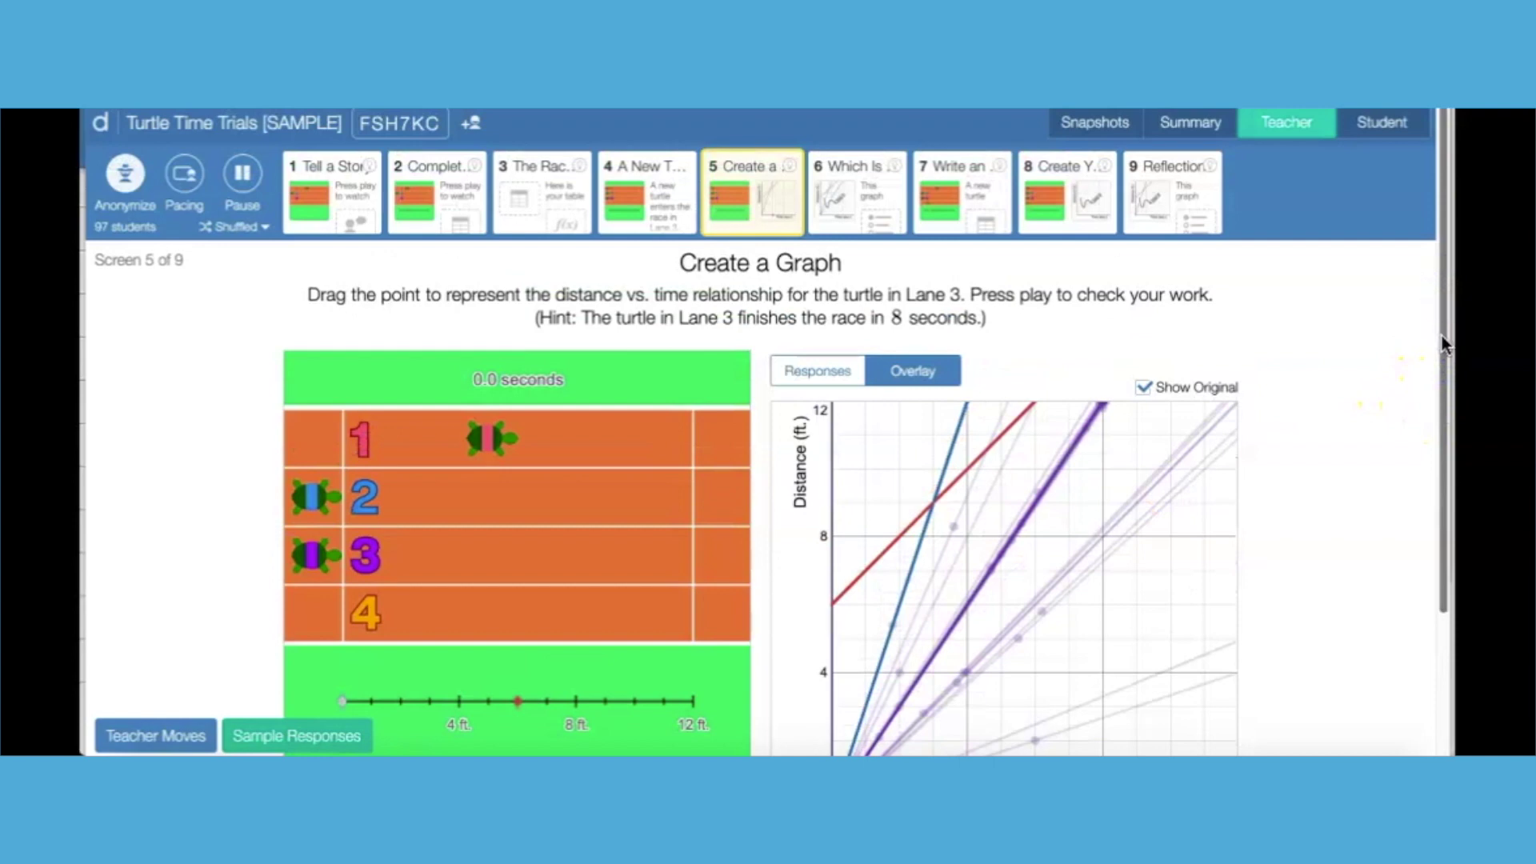
# Preview screen 5 as a student and move the Lane 3 graph point to about 9 seconds and 5.5 feet
pyautogui.click(1367, 173)
pyautogui.click(1387, 126)
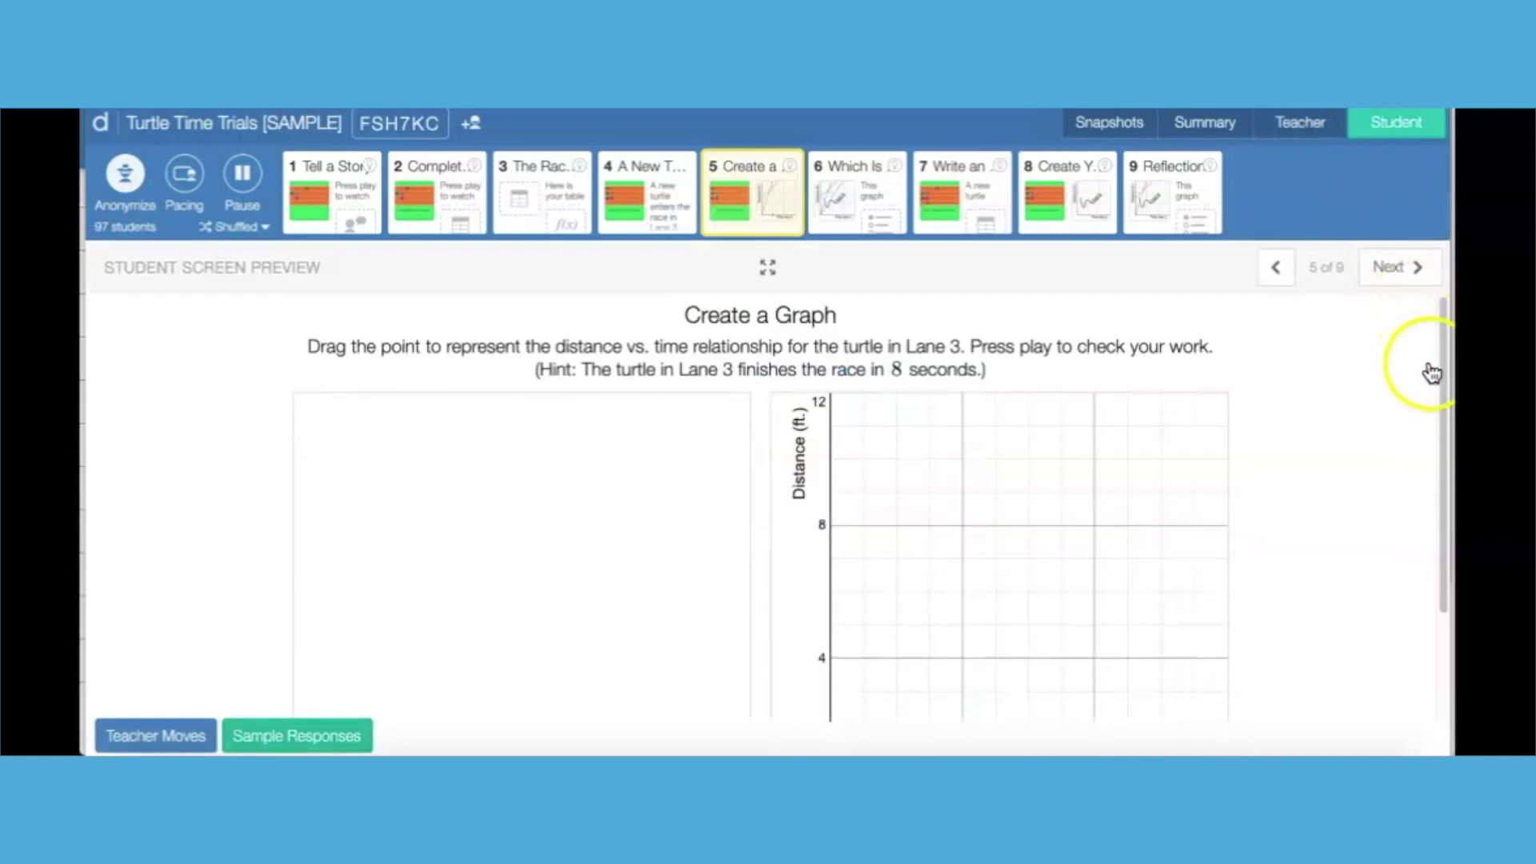
pyautogui.moveTo(1443, 436); pyautogui.dragTo(1428, 510)
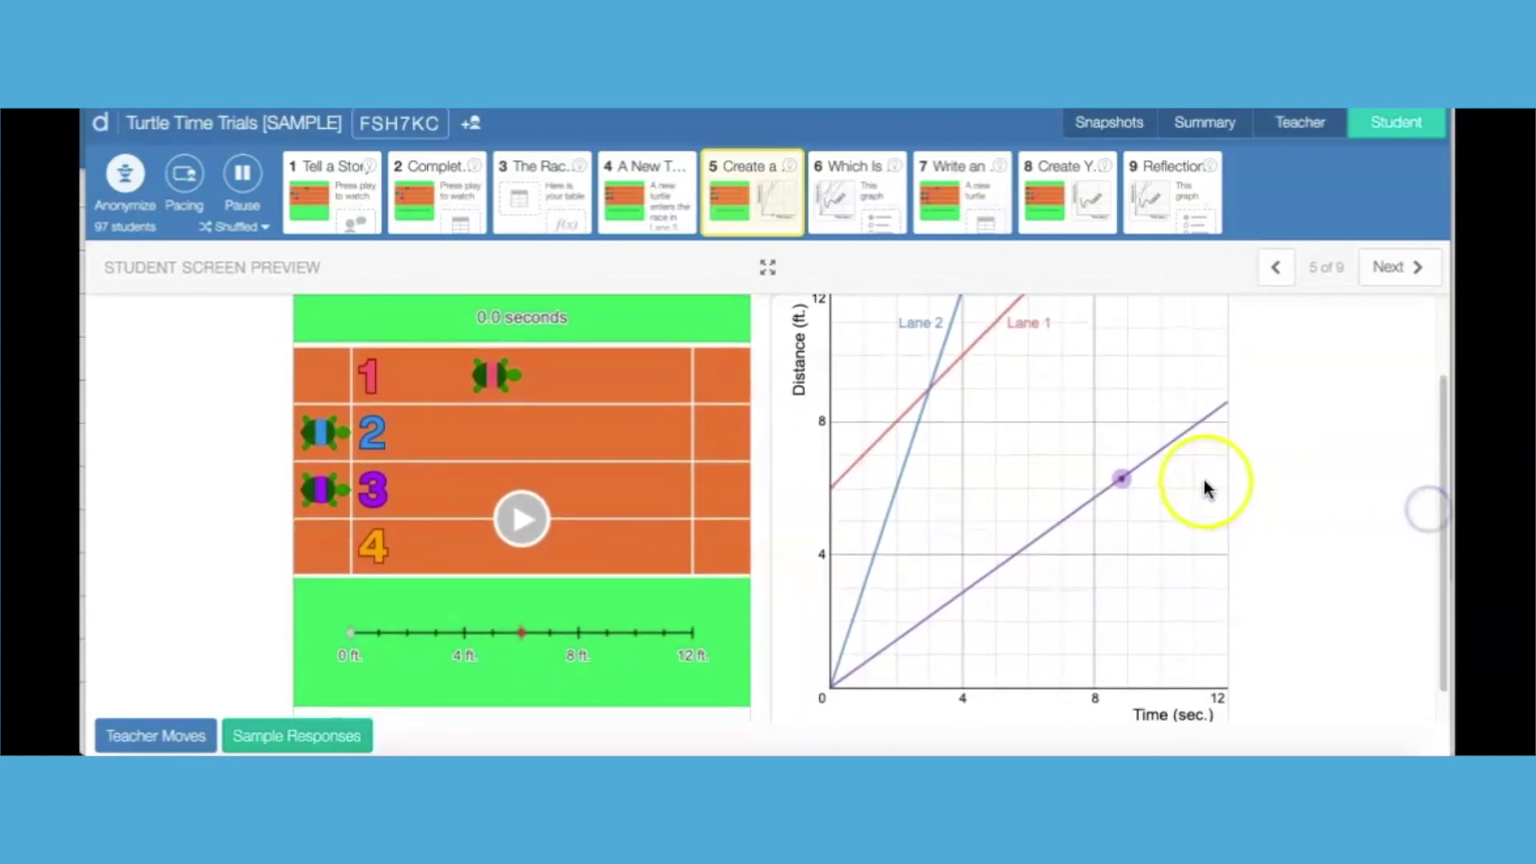
pyautogui.moveTo(1114, 469); pyautogui.dragTo(1125, 505)
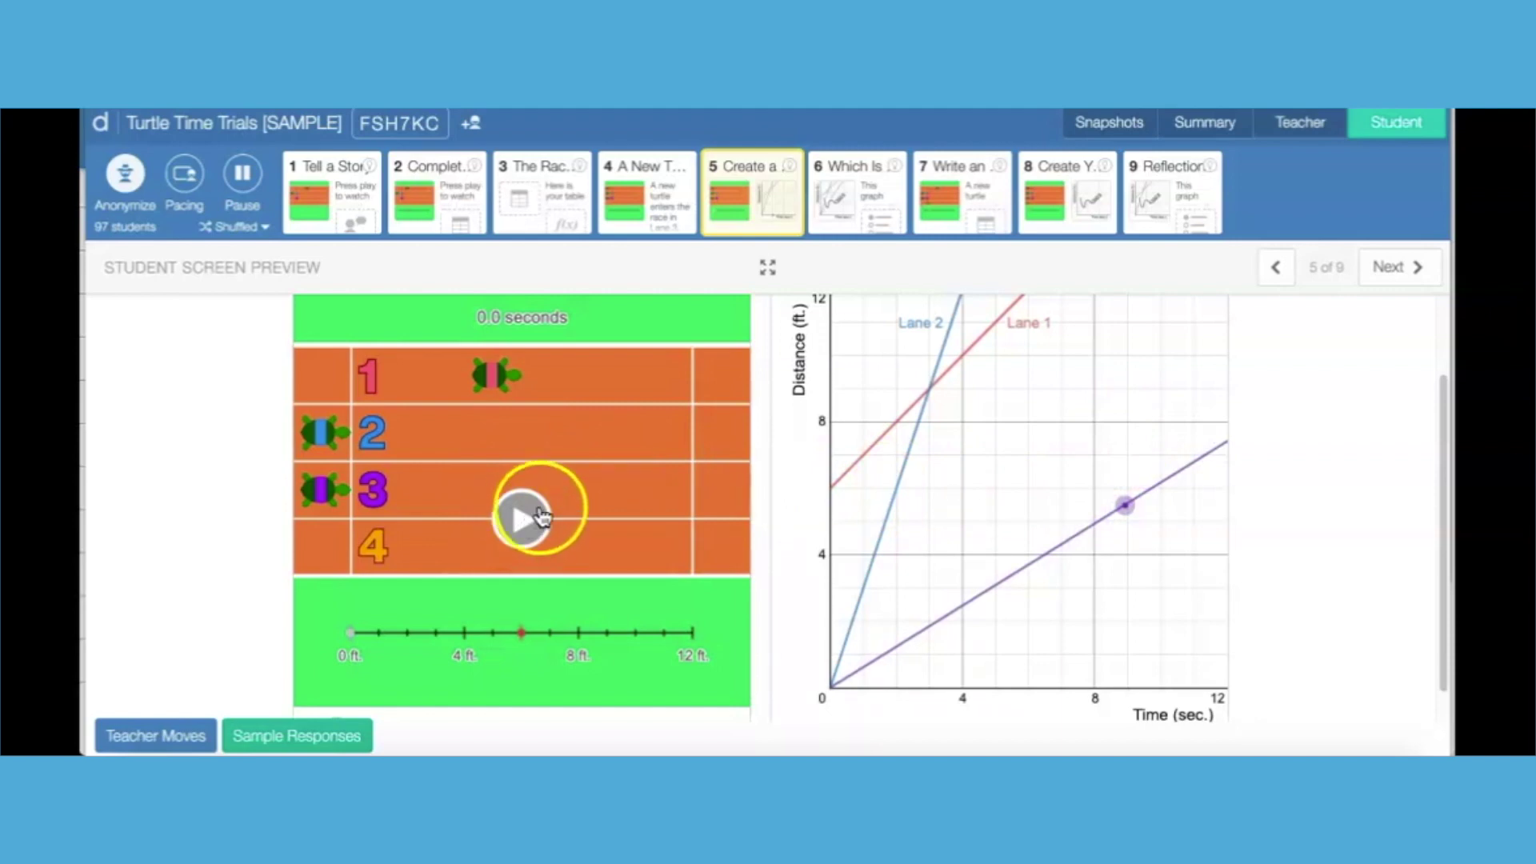
pyautogui.moveTo(1444, 453); pyautogui.dragTo(1443, 315)
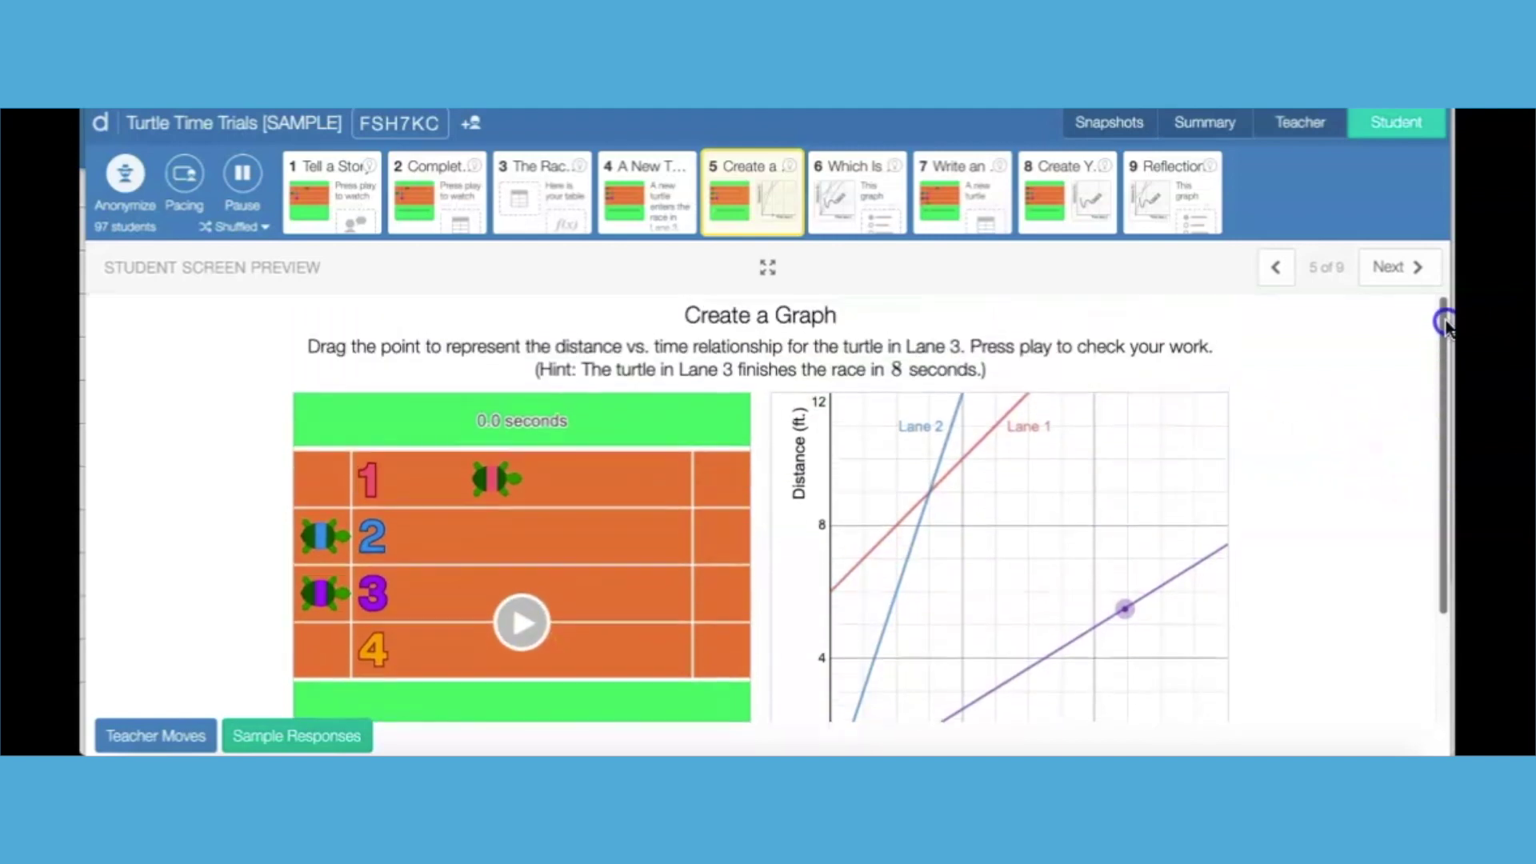